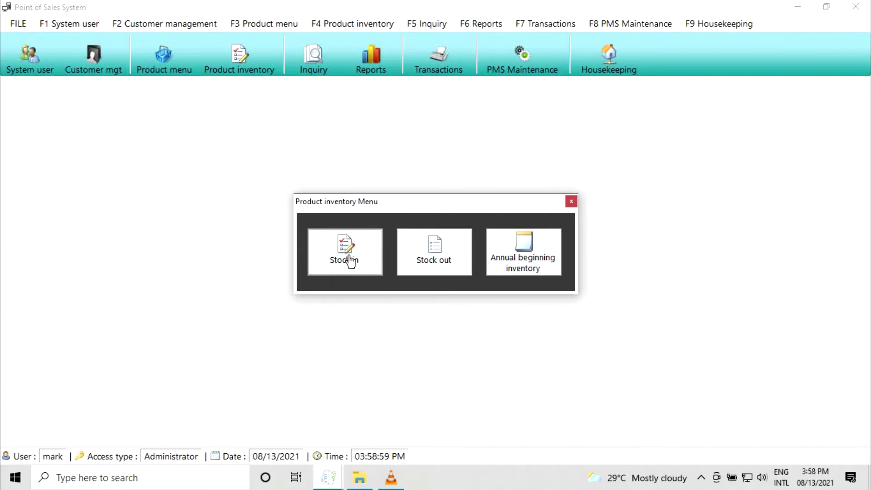
- Open the Stock in form and bring up the Search product list from an empty product code
click(325, 264)
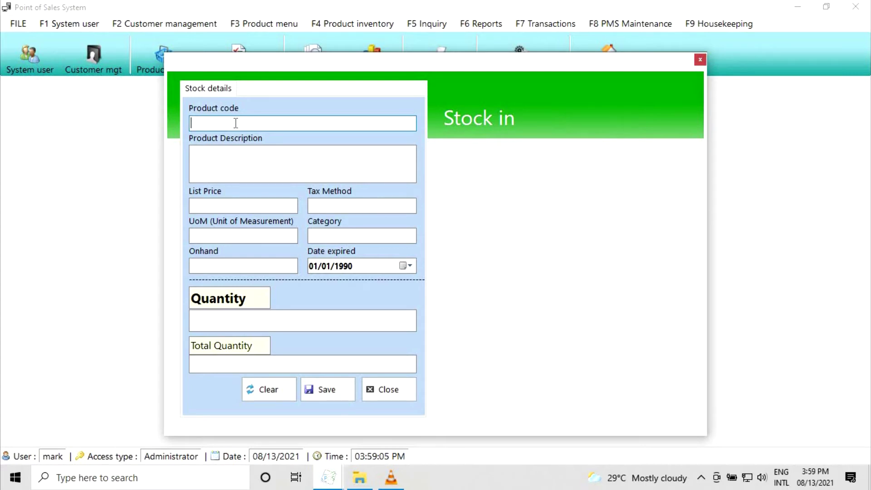
text(malkejir)
key(Return)
text(31723987)
key(Return)
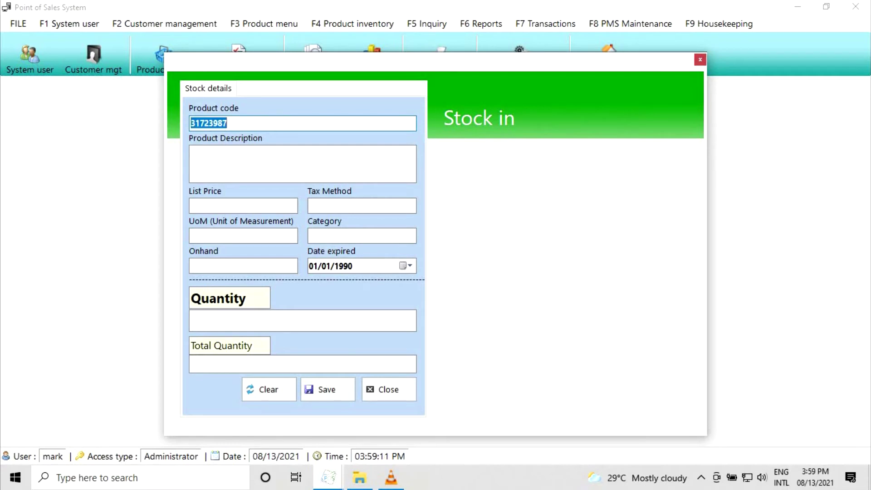
key(BackSpace)
key(Return)
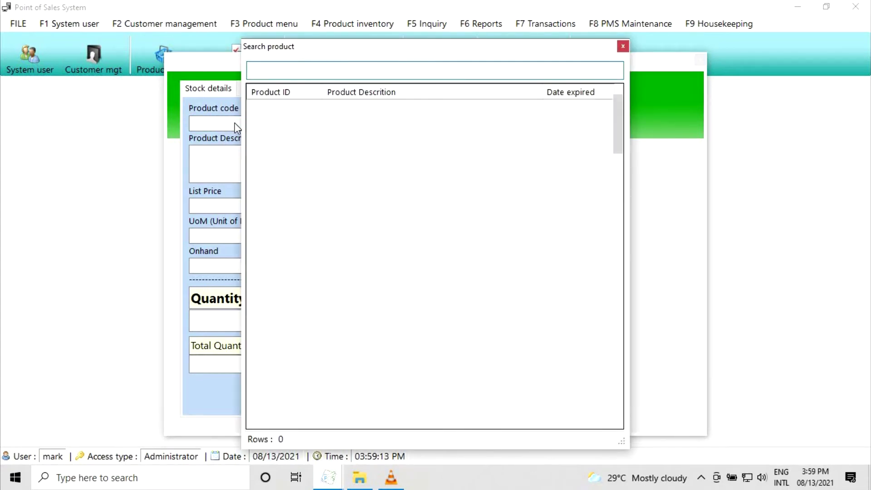
- Load Speed blue bar 380g, enter quantity 100 for a total of 112.50, and save the stock-in
text(SPEED BLUE)
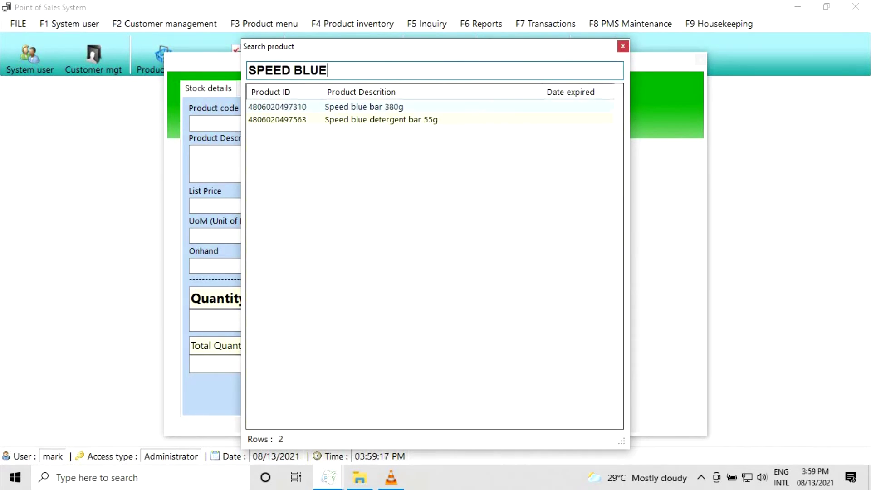
key(Return)
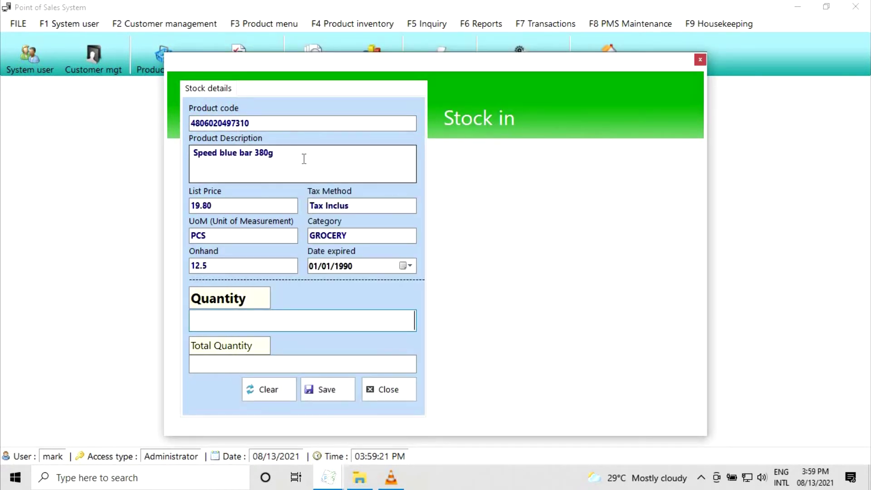
key(Tab)
key(Tab)
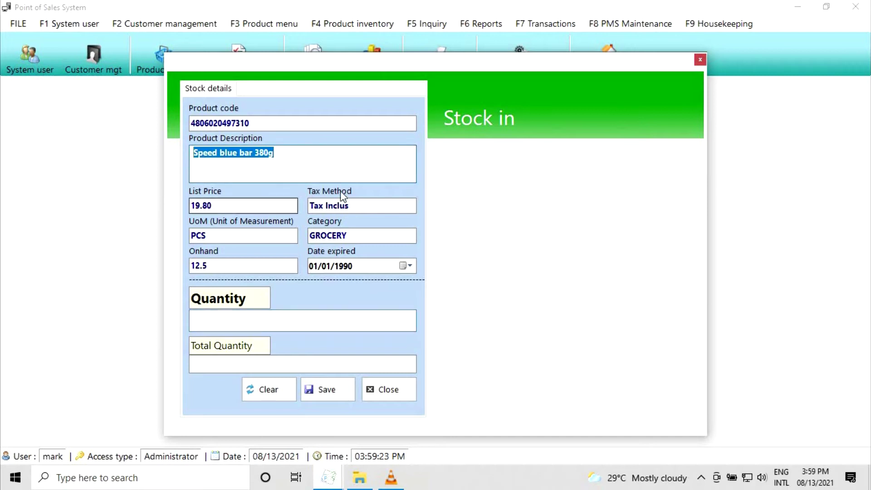
key(Tab)
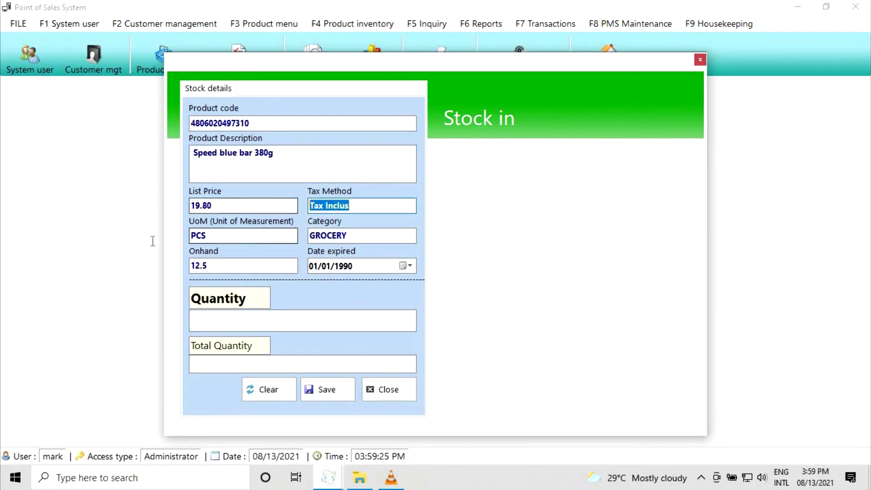
key(Tab)
key(Tab)
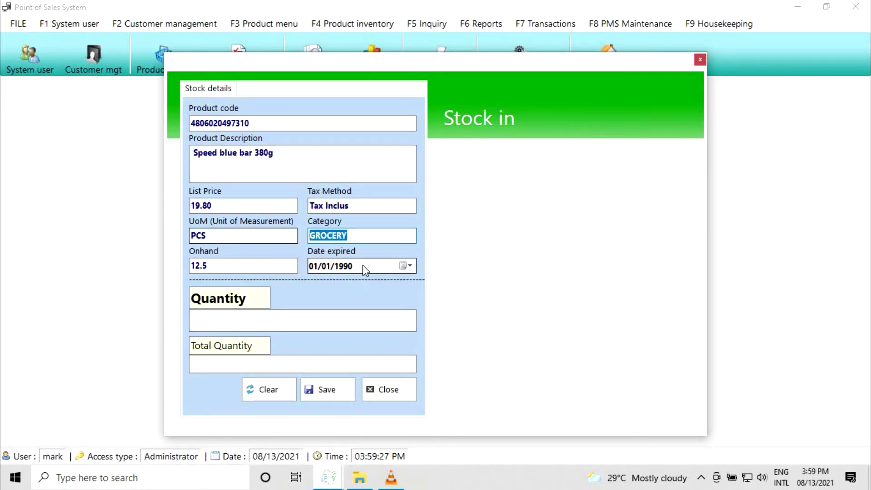
key(Tab)
key(Tab)
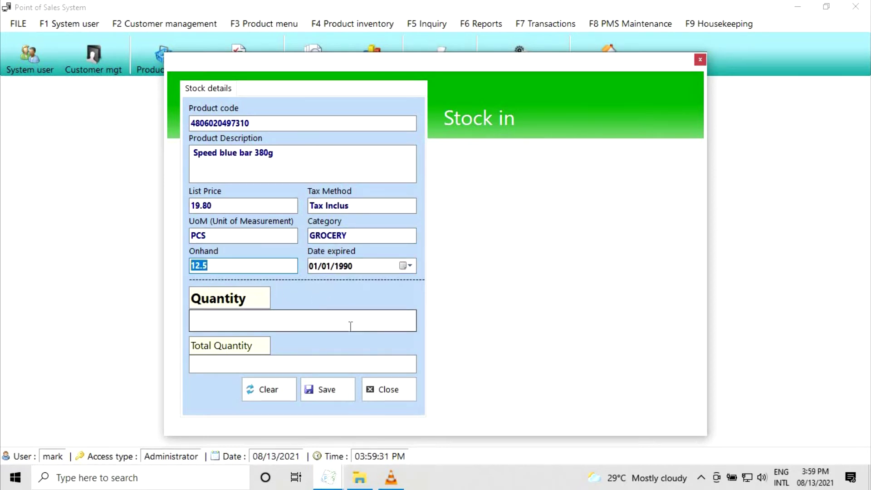
key(Tab)
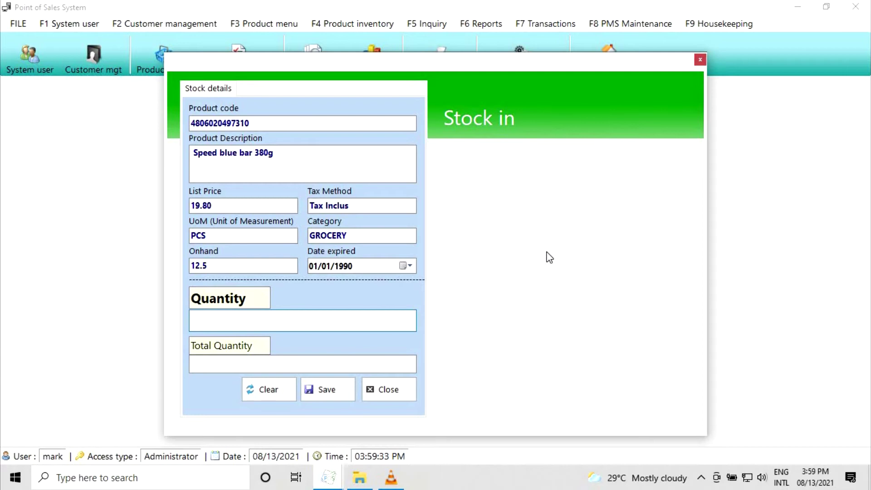
text(100)
key(Tab)
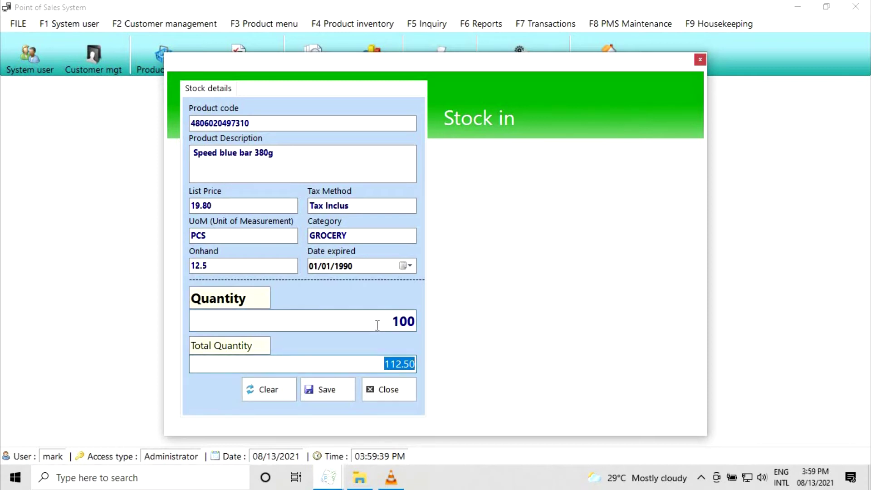
click(327, 389)
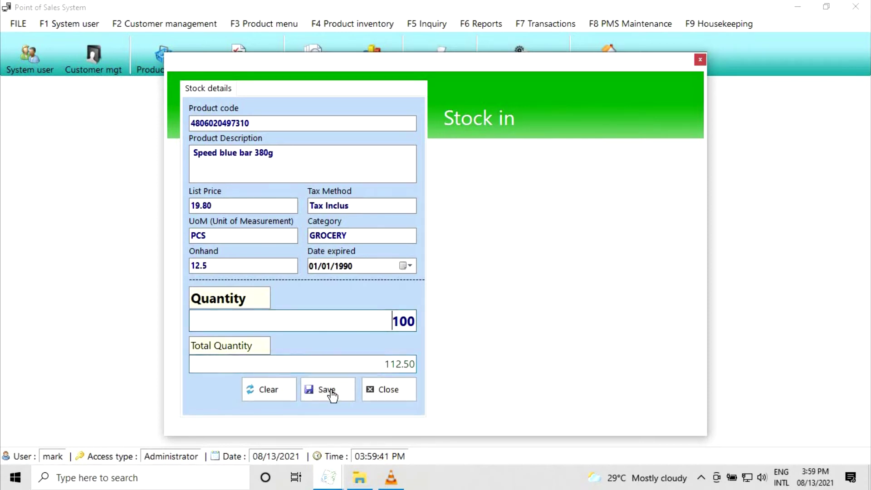
click(459, 286)
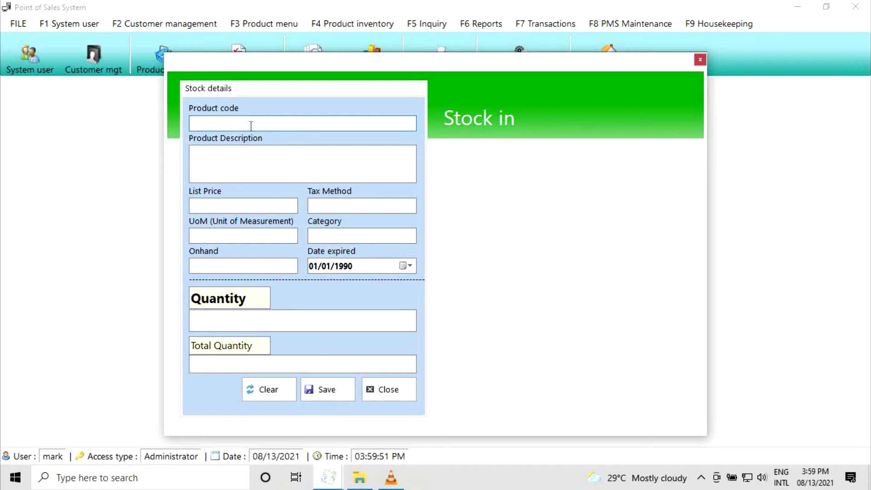
- Switch from Stock in to the Stock out form and bring up the product search list
click(391, 391)
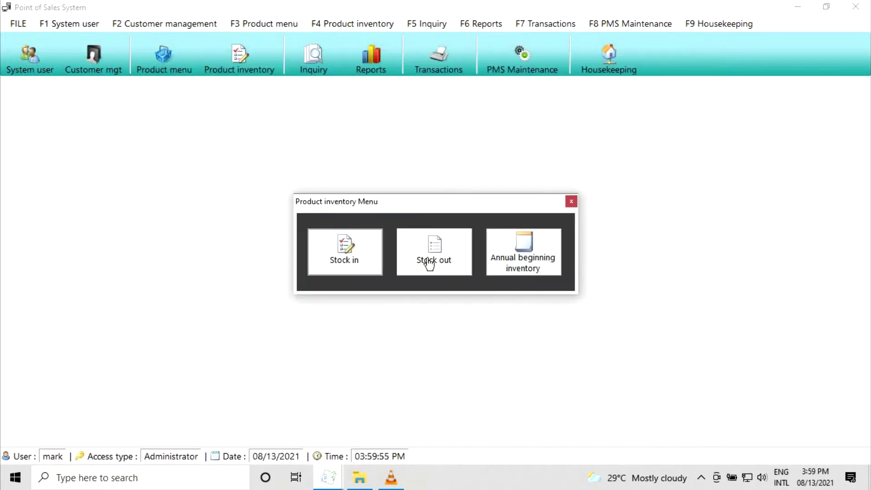
click(404, 261)
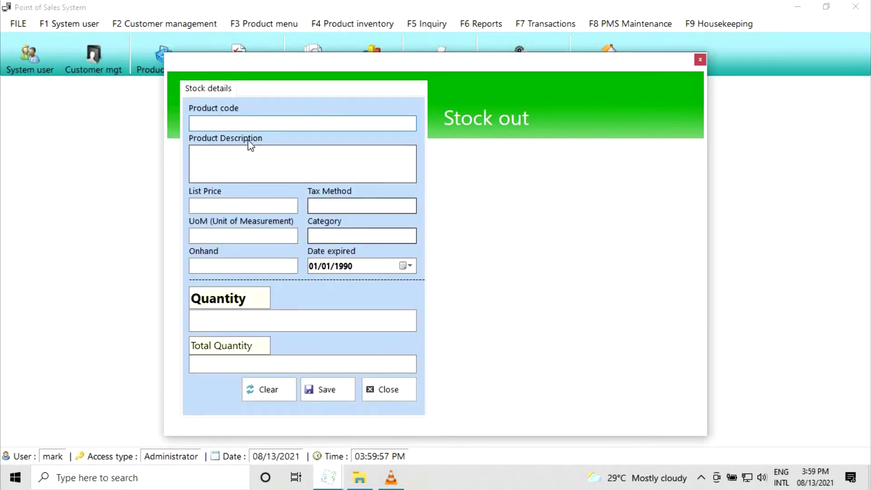
text(m093810283)
key(Return)
key(BackSpace)
text(91827398)
key(Return)
key(BackSpace)
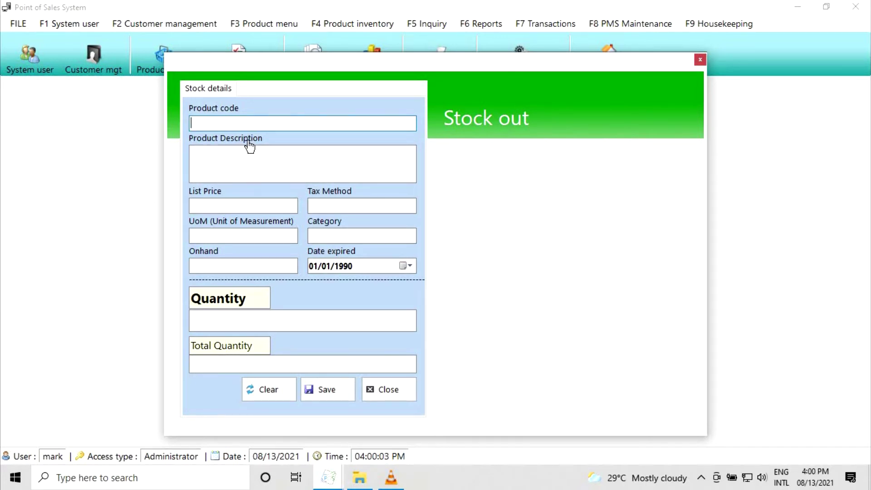
key(Return)
- Stock out 100 of Speed blue bar 380g, save it, and close the form
text(SPEED BLUE)
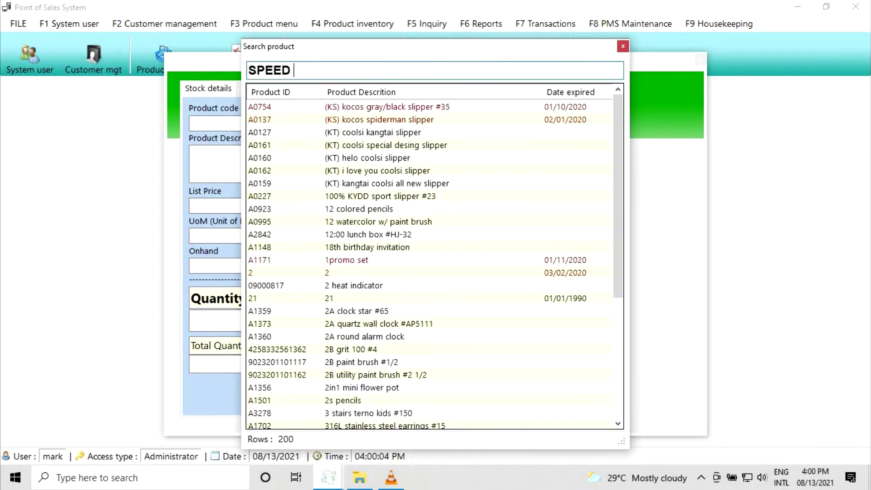
key(Down)
key(Return)
key(Return)
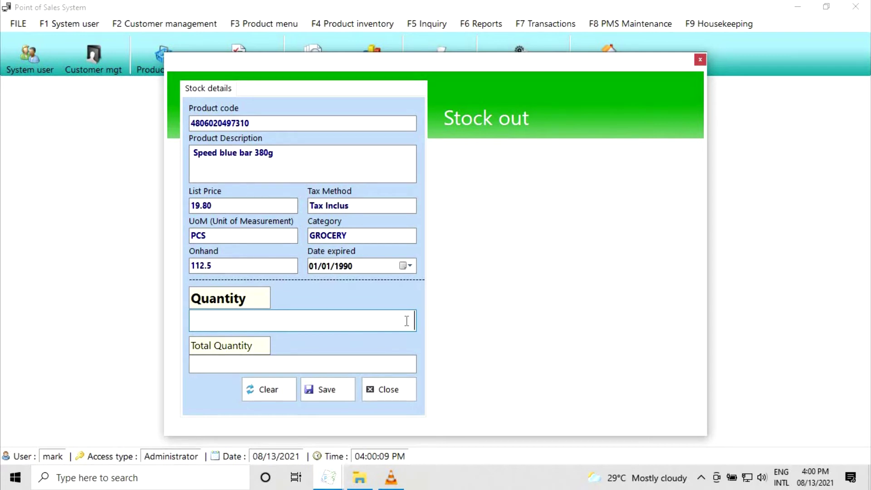
text(100)
click(340, 390)
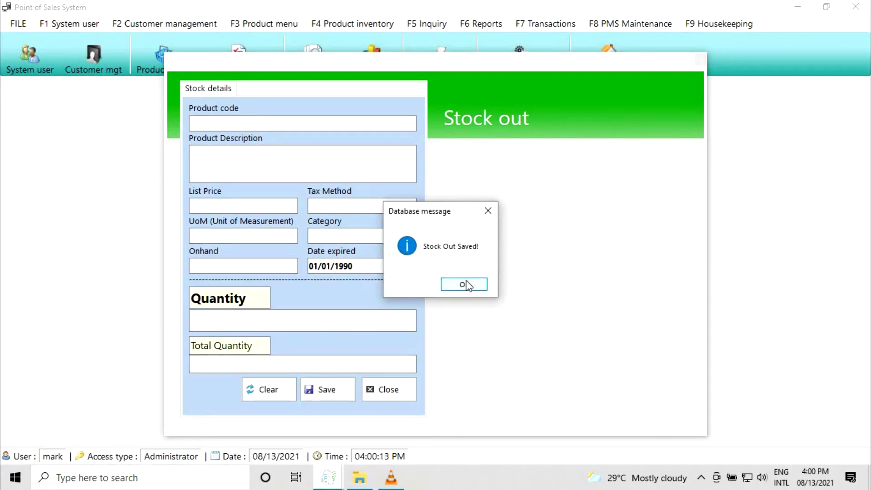
click(468, 285)
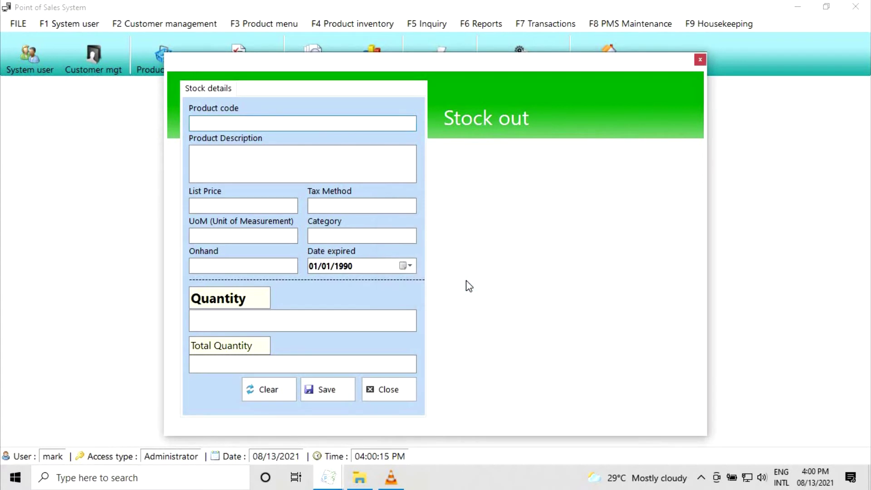
click(406, 389)
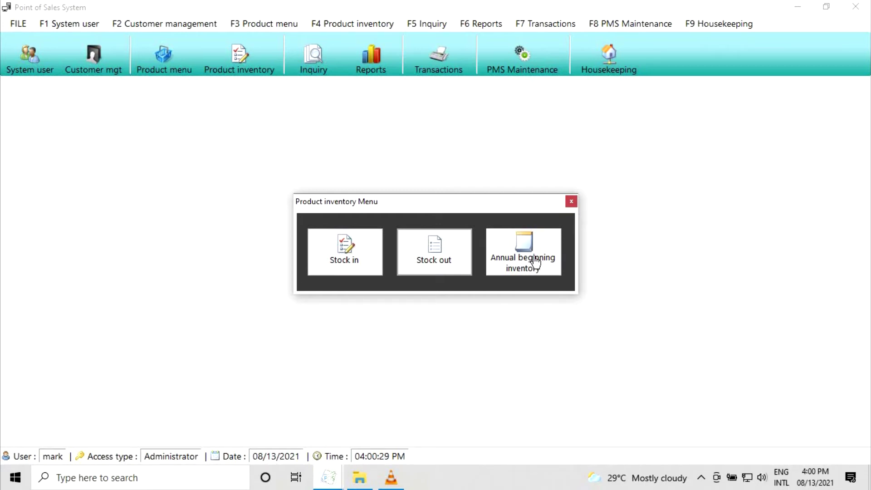
- Start the annual beginning inventory for the range 01/01/2020 to 12/31/2020
click(536, 262)
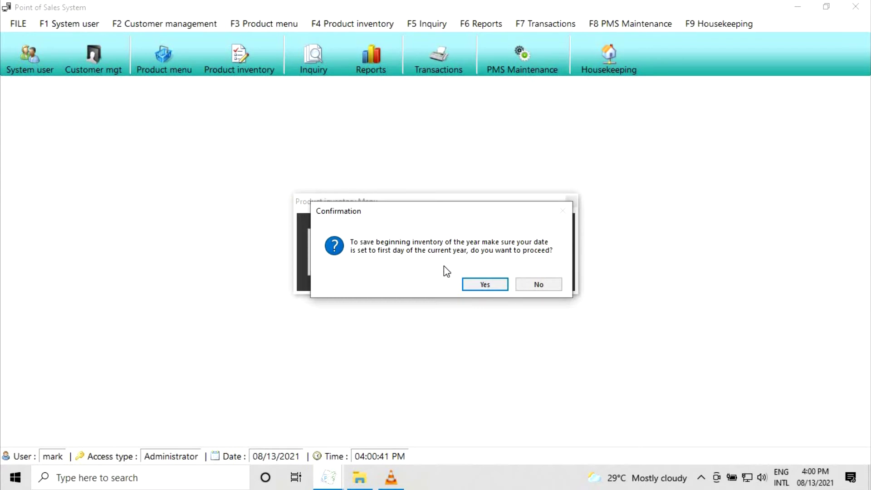
key(Return)
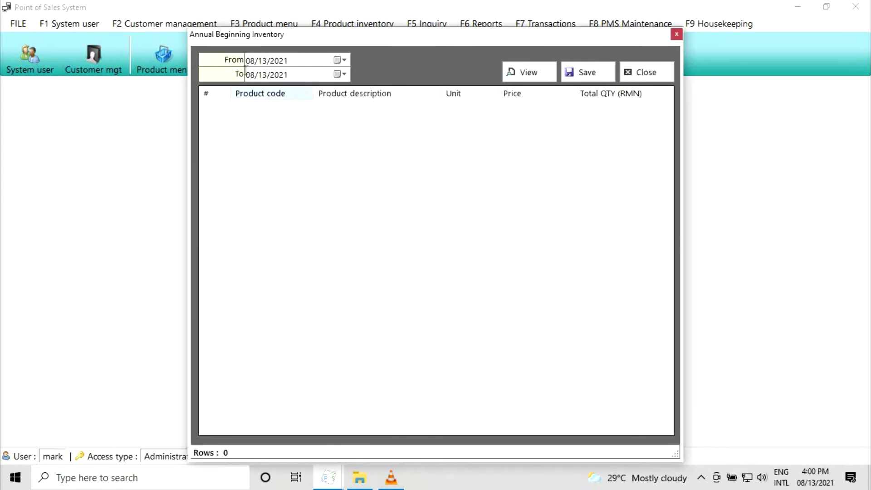
click(251, 61)
text(01012020)
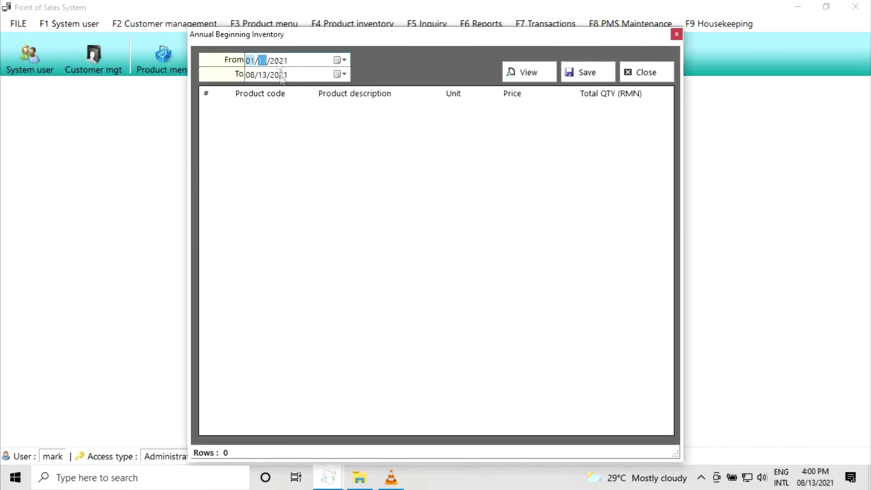
click(252, 76)
text(12312020)
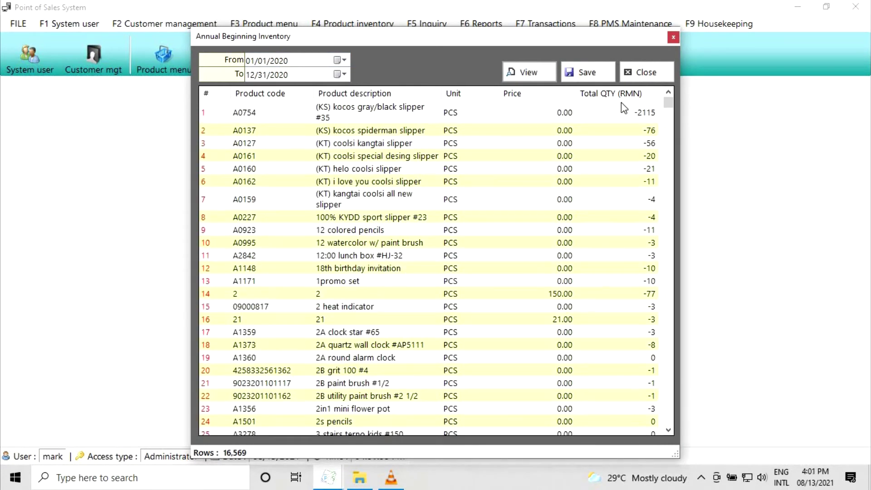
- Save the 2020 beginning inventory, confirm it, and close the inventory windows
click(590, 73)
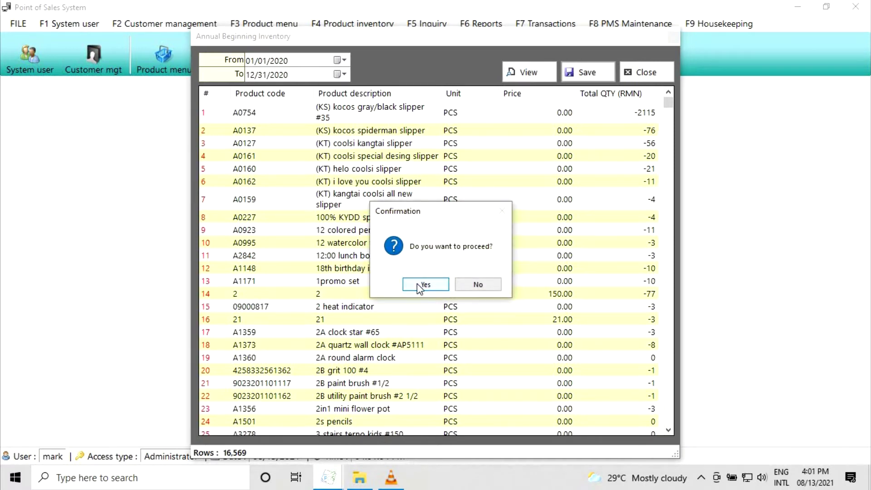
click(418, 284)
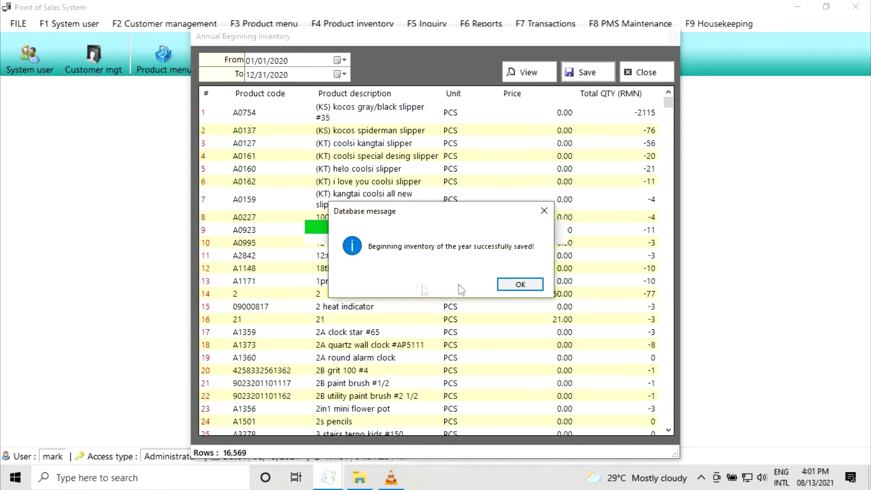
click(519, 284)
click(643, 73)
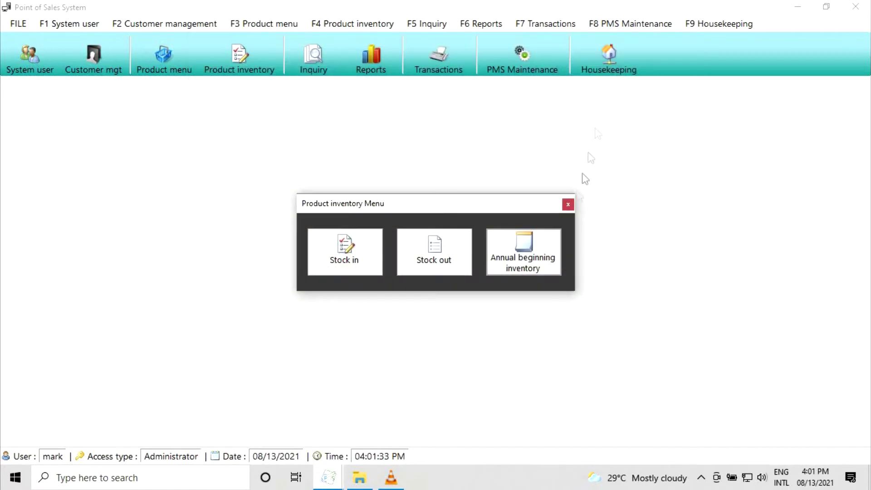
click(568, 204)
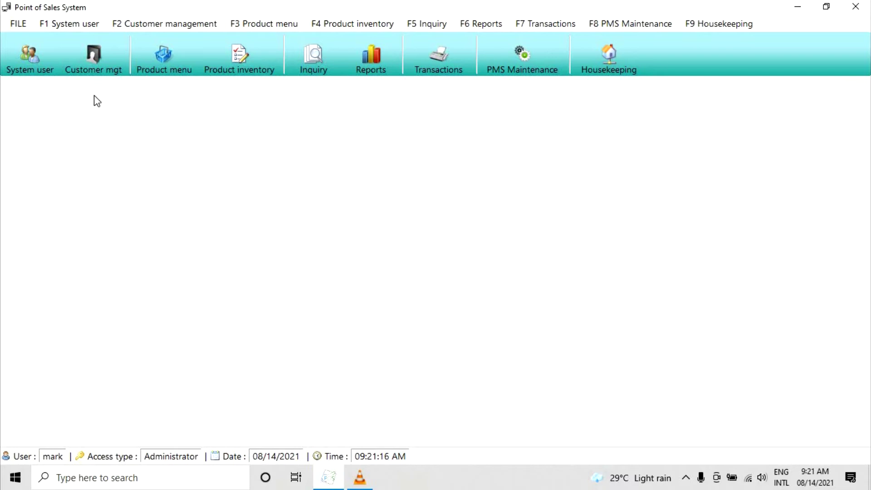
- In Customer registration, load an existing customer's record by their customer ID, then clear the form
click(89, 59)
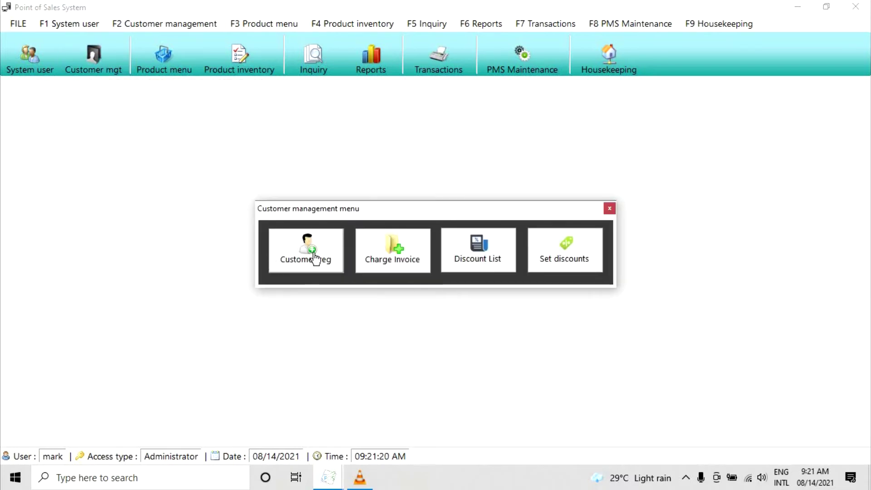
click(329, 256)
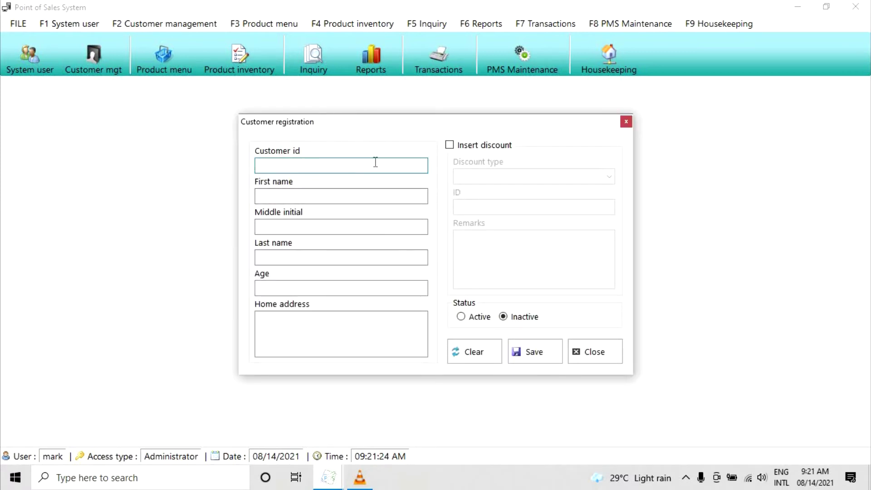
text(MAR)
key(ctrl+a)
text(123)
key(Tab)
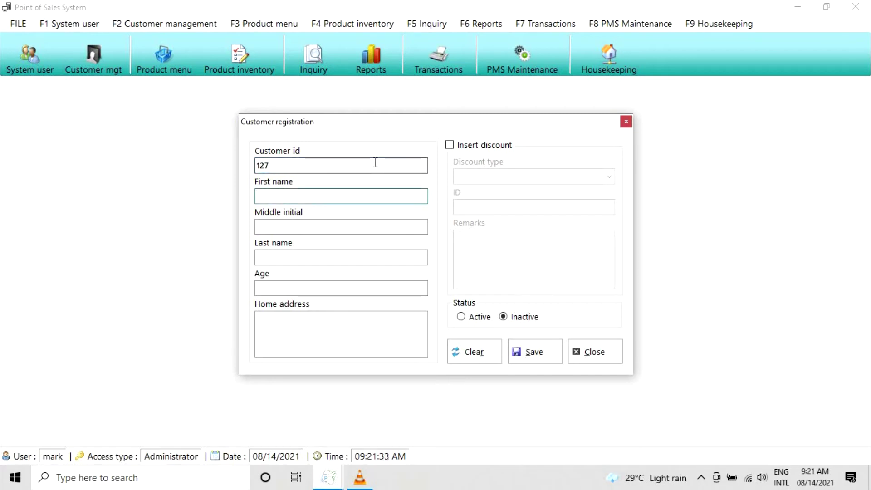
click(375, 162)
key(BackSpace)
key(BackSpace)
key(BackSpace)
text(MAR)
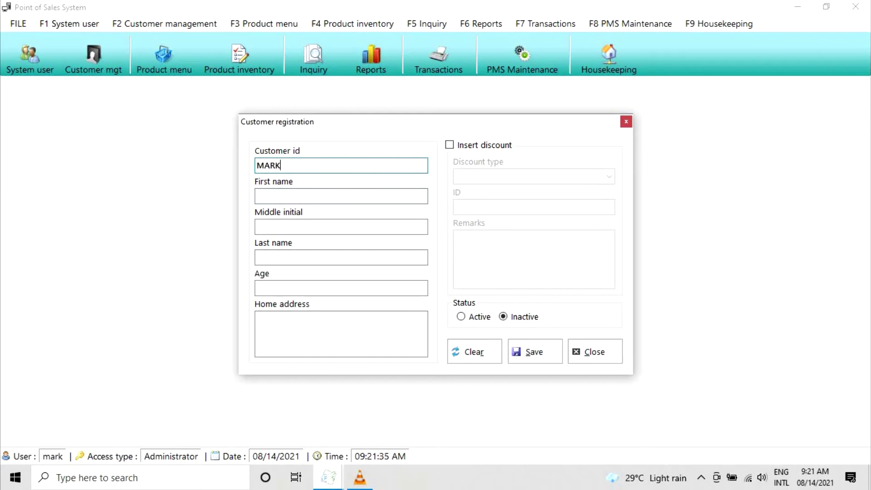
text(K)
key(Tab)
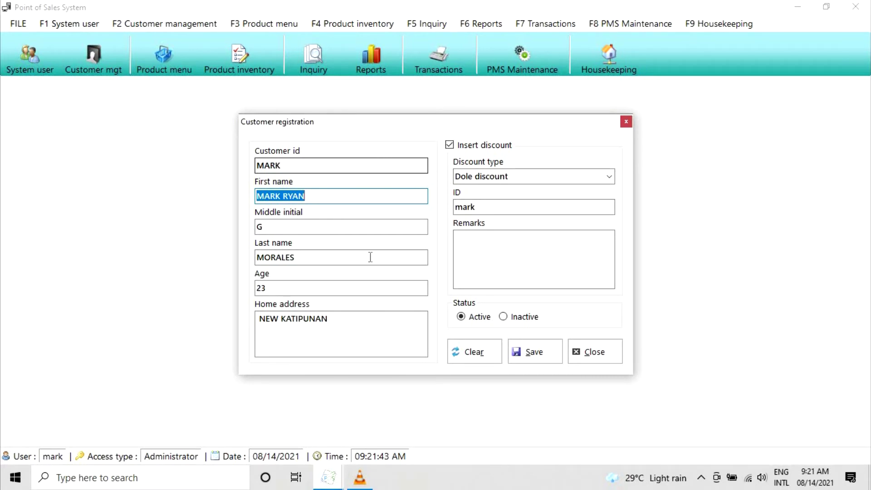
click(468, 356)
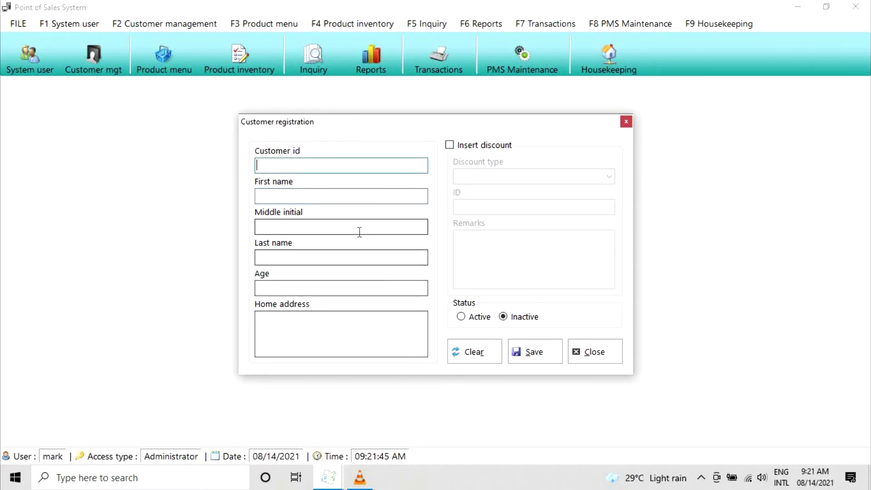
- Enter the new customer's ID, first name, middle initial, last name, age 25 and a sample home address
text(12345)
key(Tab)
key(Tab)
key(Tab)
click(361, 292)
text(25)
key(Tab)
text(MARAGUSAN)
key(BackSpace)
key(BackSpace)
key(BackSpace)
key(BackSpace)
key(BackSpace)
key(BackSpace)
key(BackSpace)
key(BackSpace)
key(BackSpace)
text(SAMPLE ADDRESS)
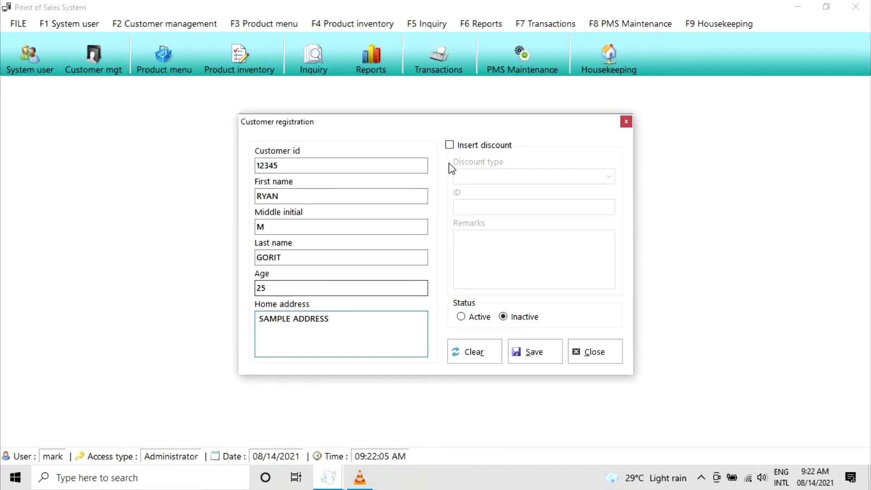
- Give the customer a Person w/ disability discount with discount ID 1
click(450, 146)
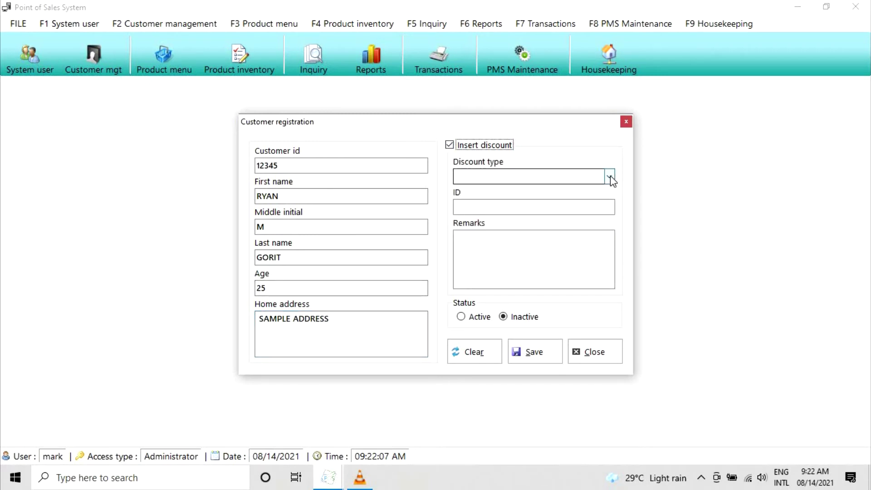
click(609, 176)
click(560, 195)
click(564, 207)
text(1)
click(504, 278)
- Mark the customer active with remark 'PWD', save the record, and move to Charge Invoice
click(461, 316)
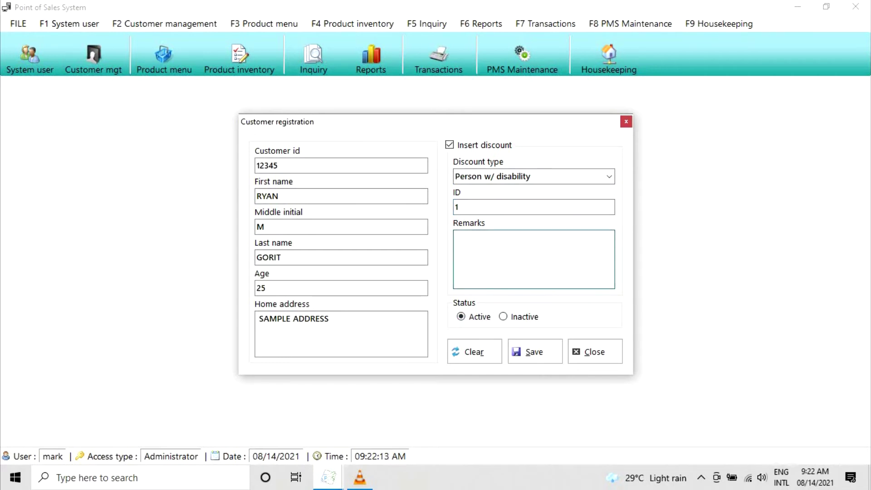
text(PWD)
click(527, 352)
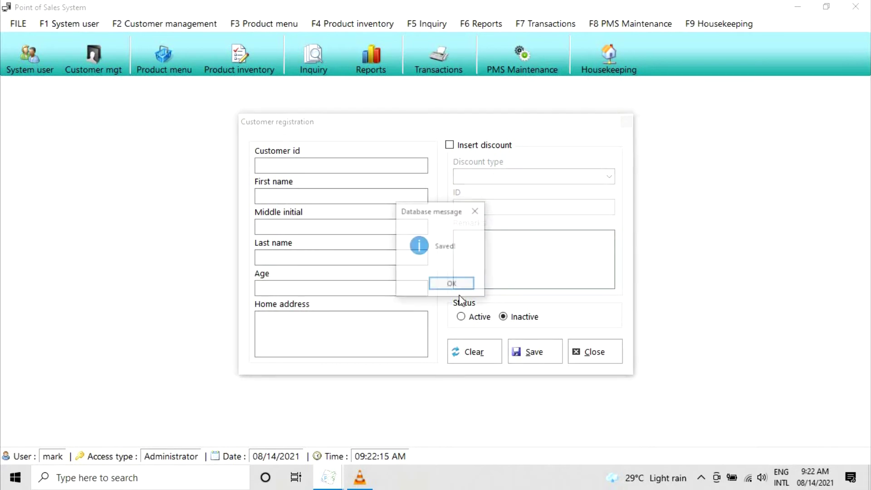
click(453, 287)
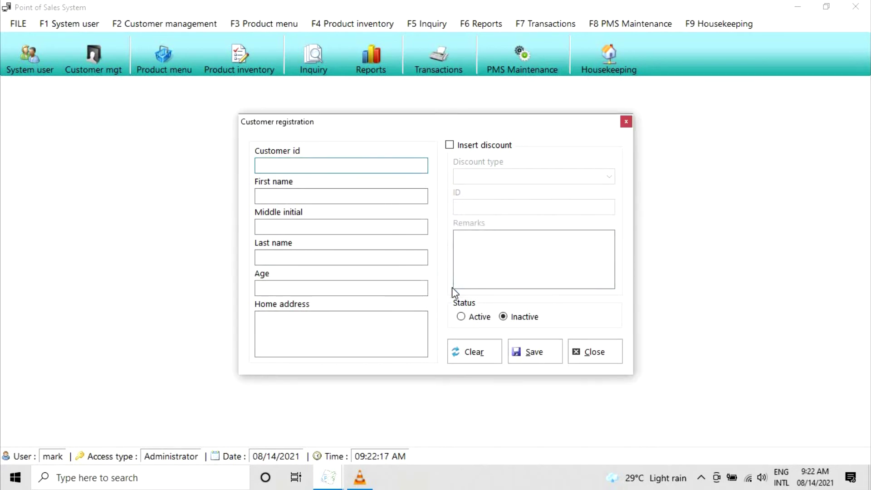
click(601, 356)
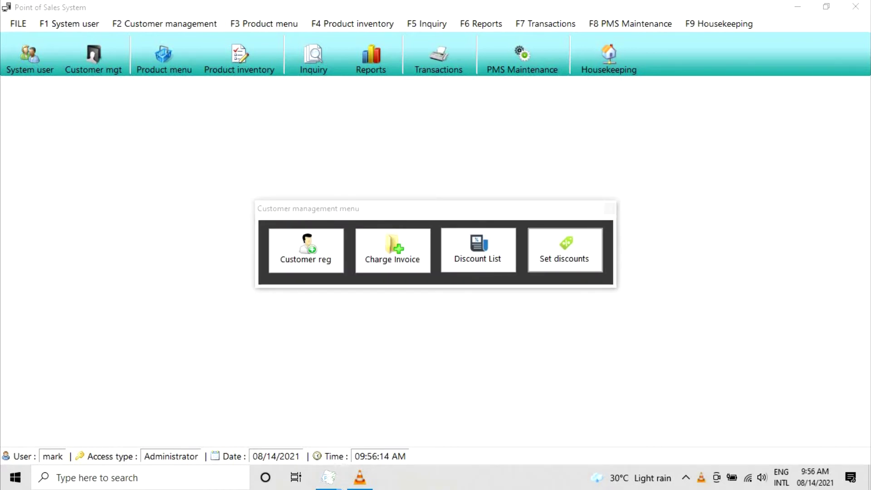
click(401, 261)
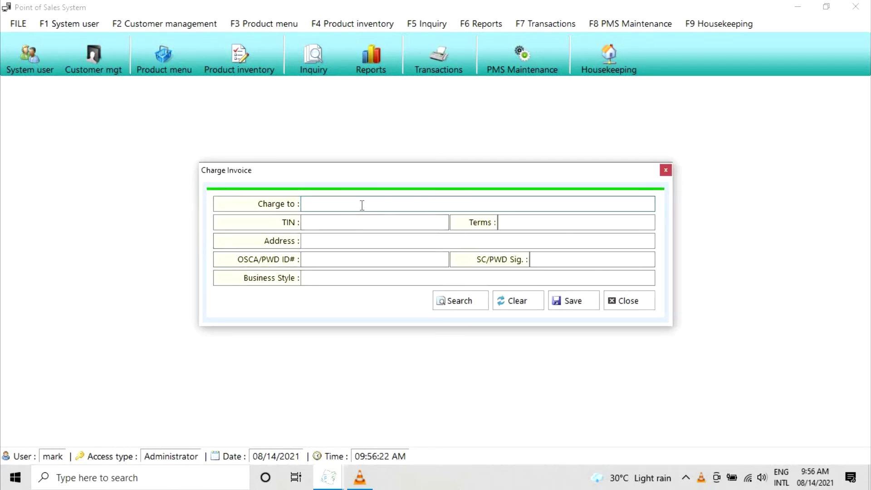
- Start a charge invoice to 'sample business' with a TIN, 'sample terms' and 'sample address'
text(sam)
key(BackSpace)
text(sample business)
key(Tab)
text(123)
key(Tab)
text(sample terms)
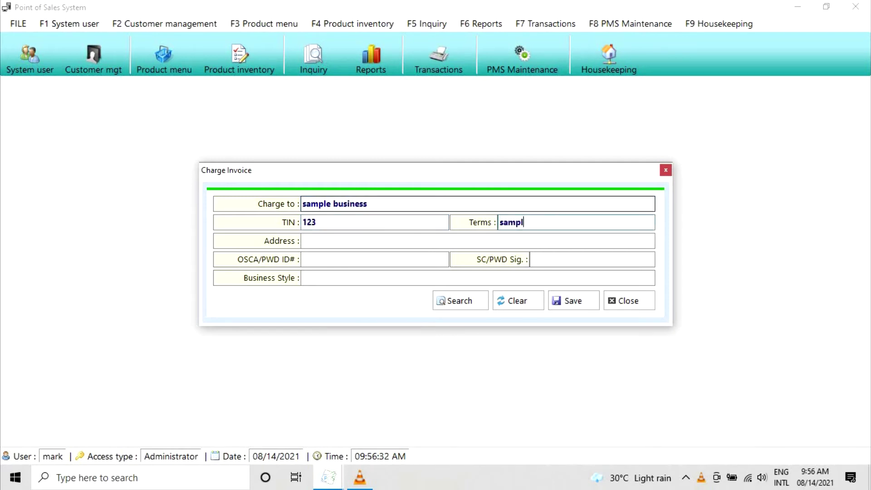
key(Tab)
text(sample address)
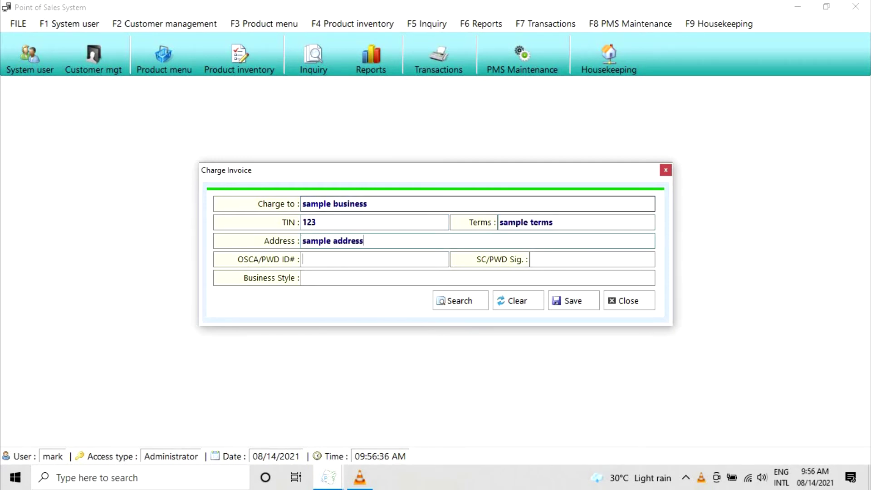
- Add the OSCA/PWD ID and signature numbers, business style 'information technology', and save the invoice
key(Tab)
text(123)
key(Tab)
text(12345)
key(Tab)
text(information technology)
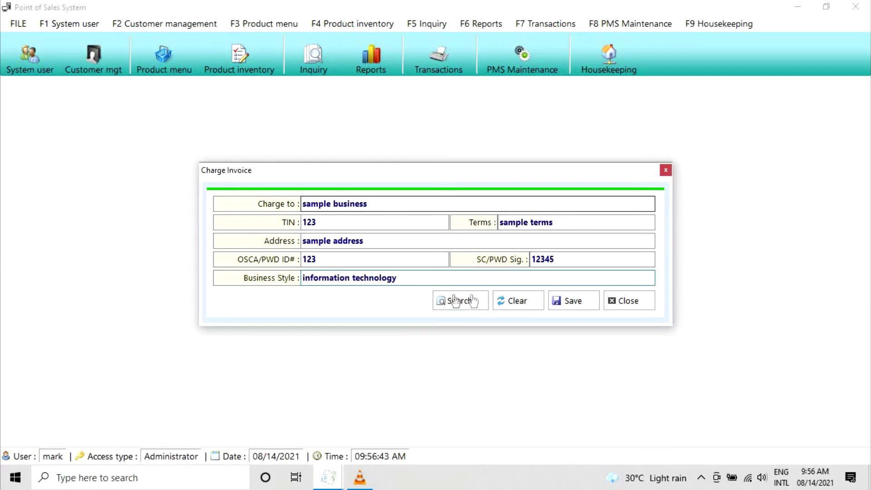
click(573, 301)
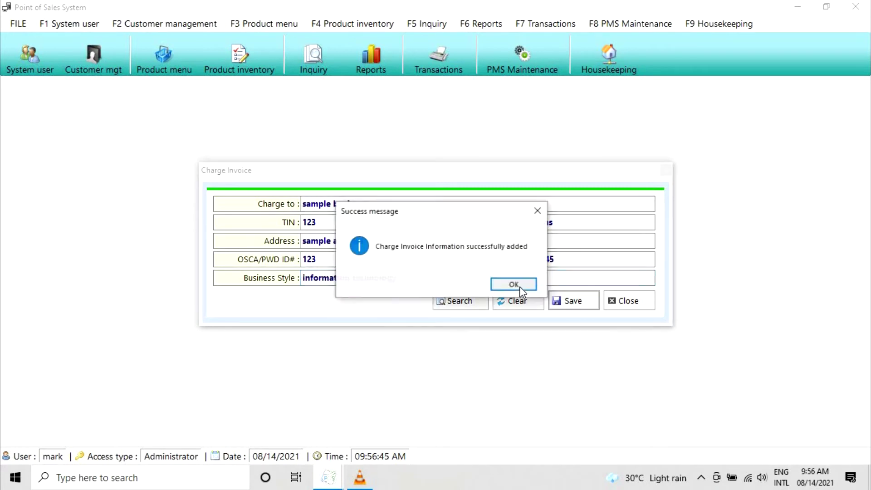
click(518, 286)
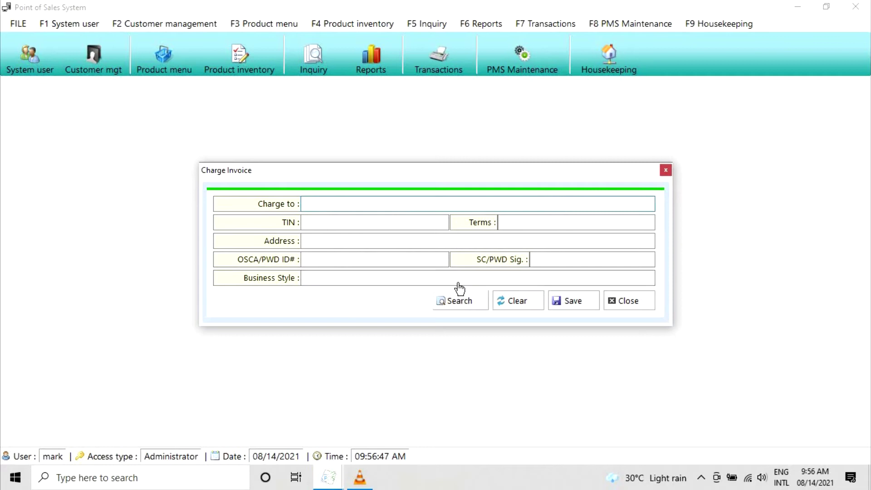
- Reload the sample business invoice, rename it to 'sample business update', save, and close the form
click(460, 300)
click(454, 176)
key(Down)
key(Down)
key(Down)
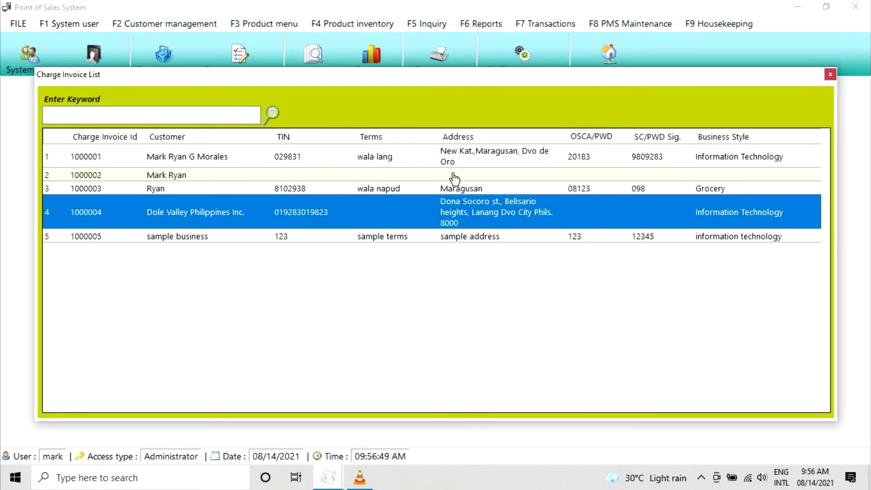
key(Return)
click(389, 207)
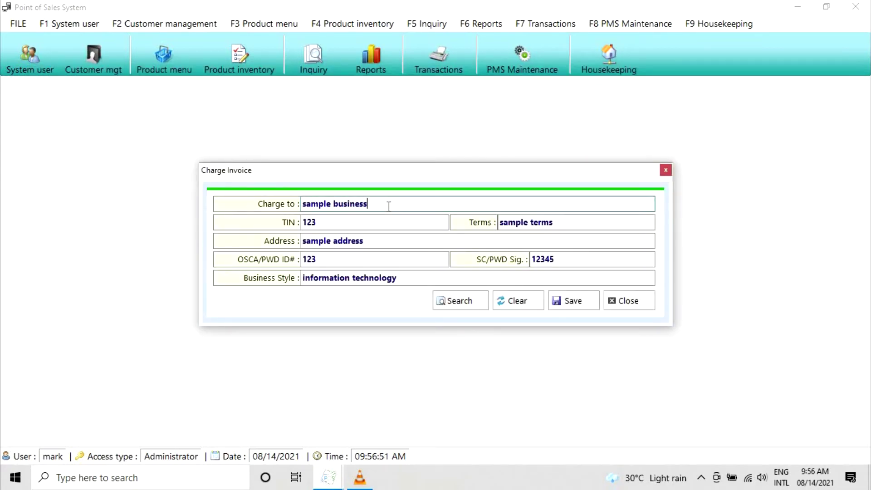
text(updated)
click(565, 305)
click(571, 306)
click(516, 287)
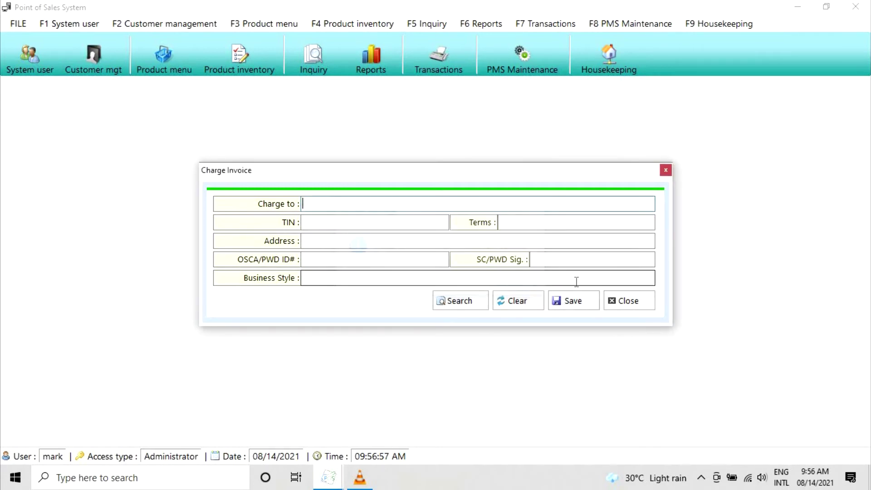
click(637, 305)
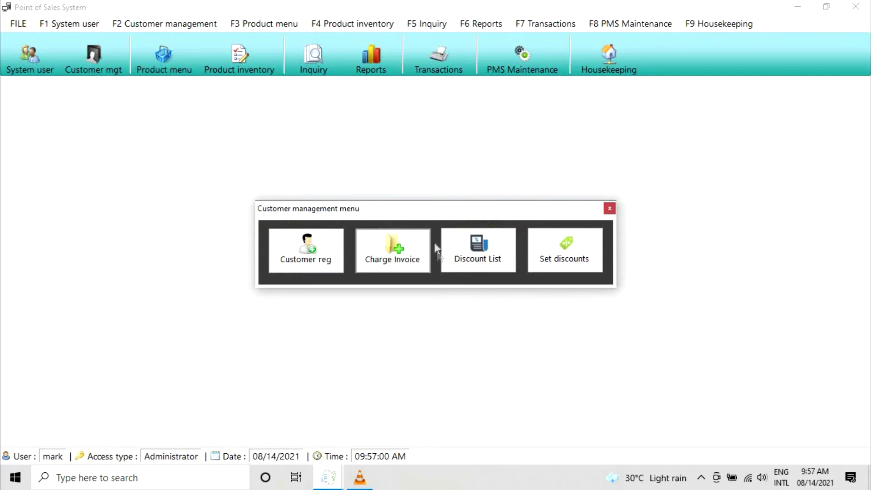
- In the Discount list, add a third discount named 'new discount'
click(508, 259)
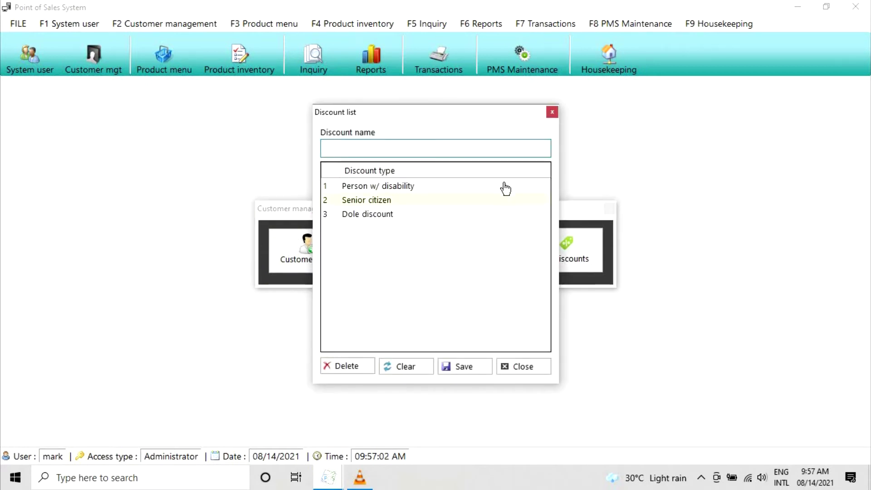
click(497, 189)
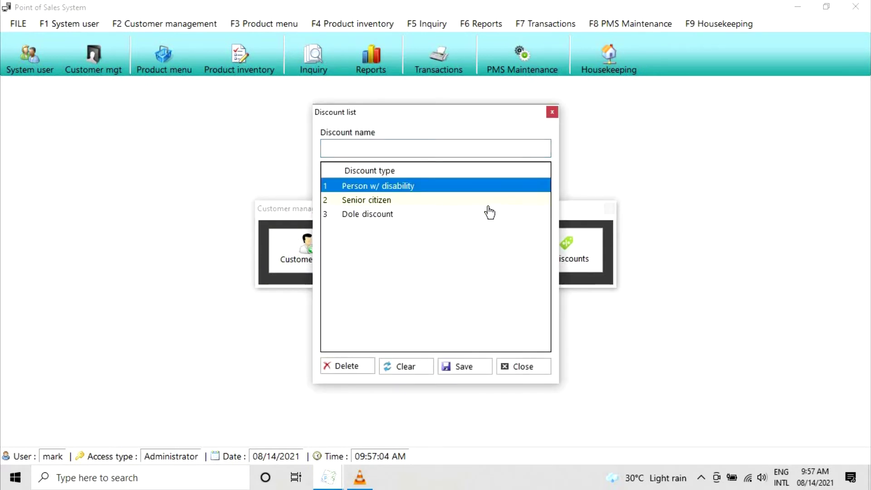
key(Down)
click(390, 216)
click(410, 146)
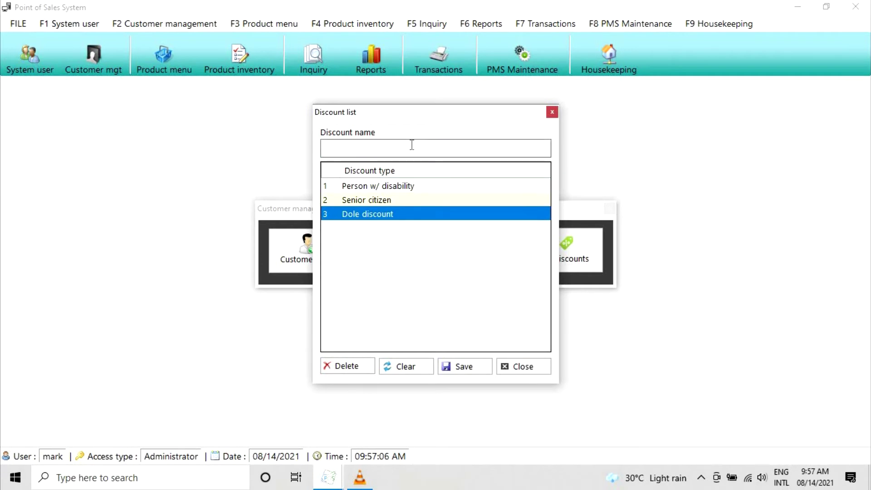
text(new discount)
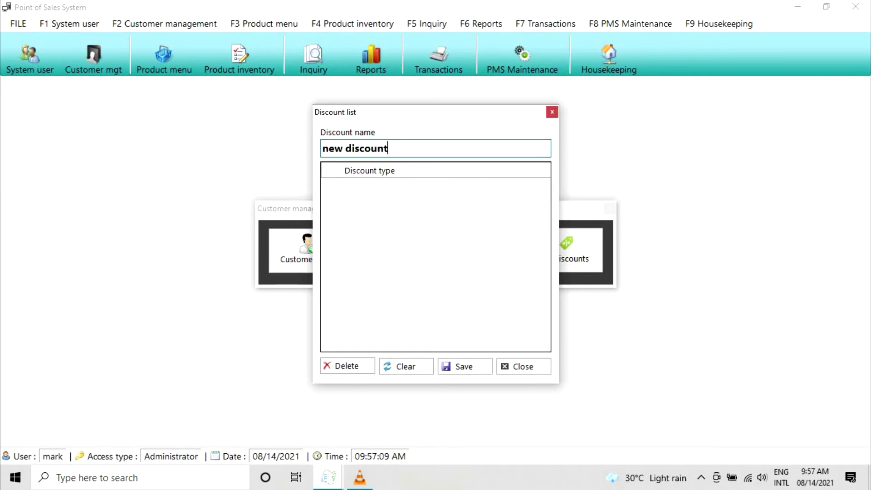
key(Return)
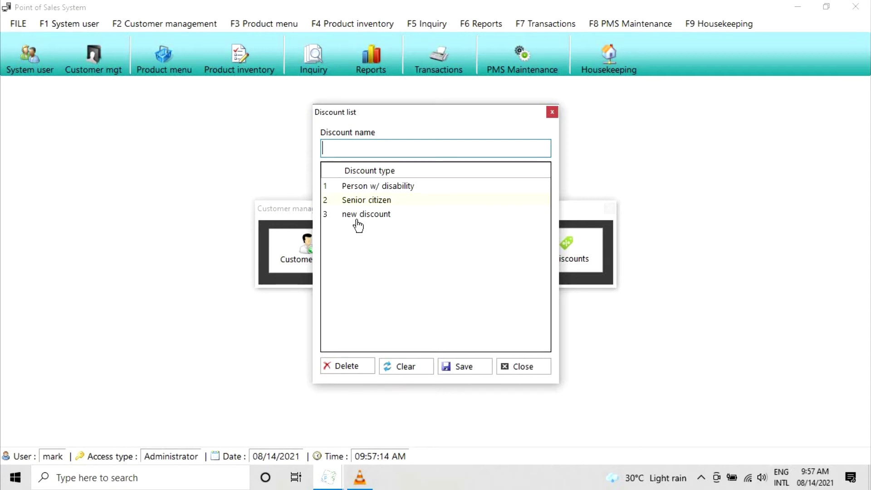
- Rename the third discount to 'new discount updated' and save it
click(389, 216)
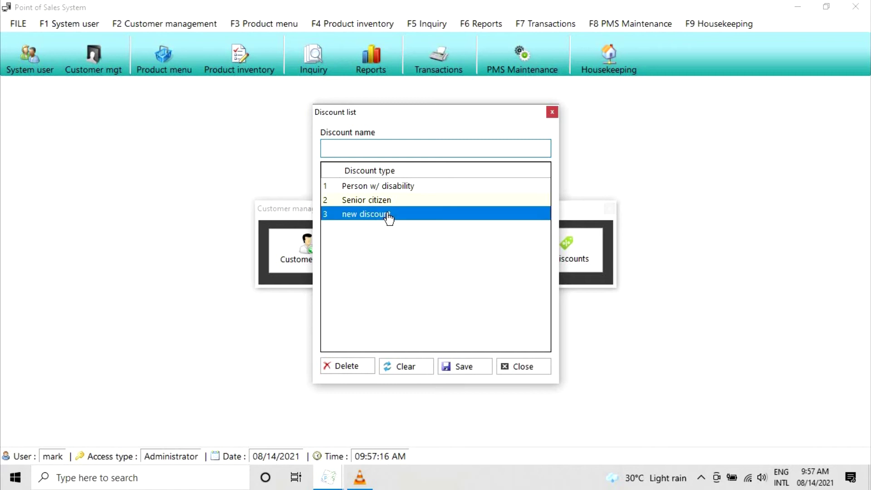
key(Up)
double_click(358, 221)
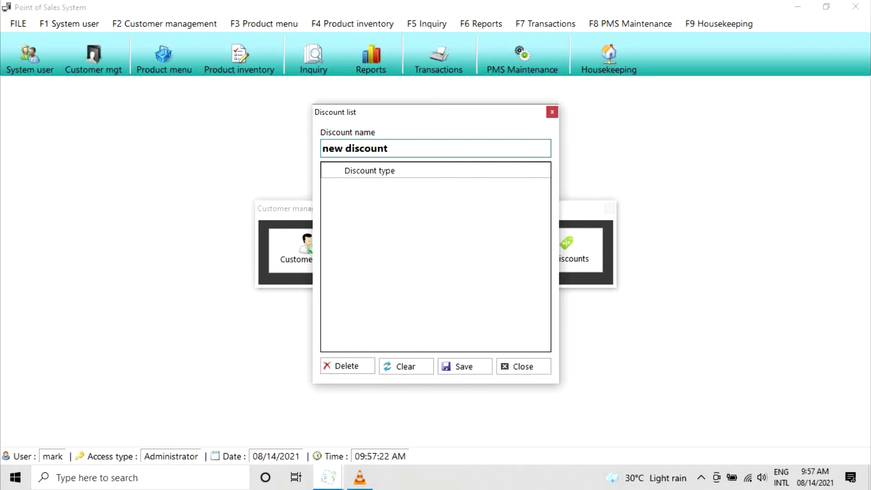
text(updated)
click(464, 368)
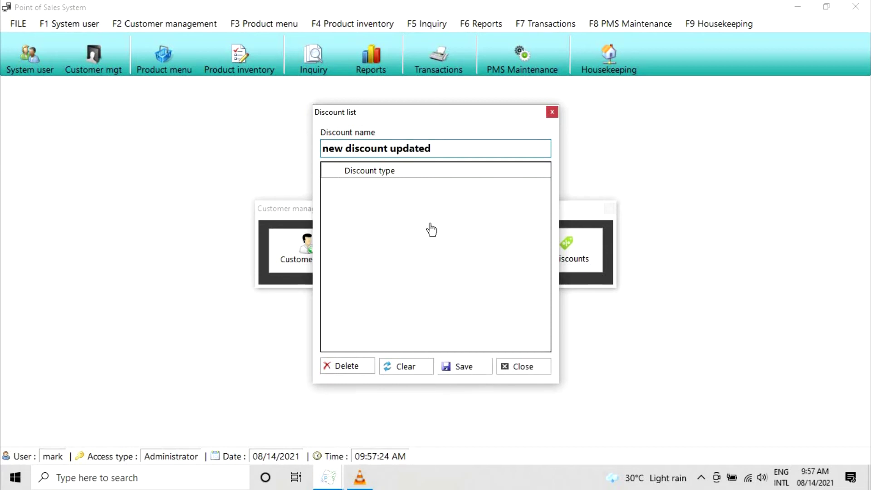
- Delete 'new discount updated' and close the Discount list
click(411, 215)
click(381, 201)
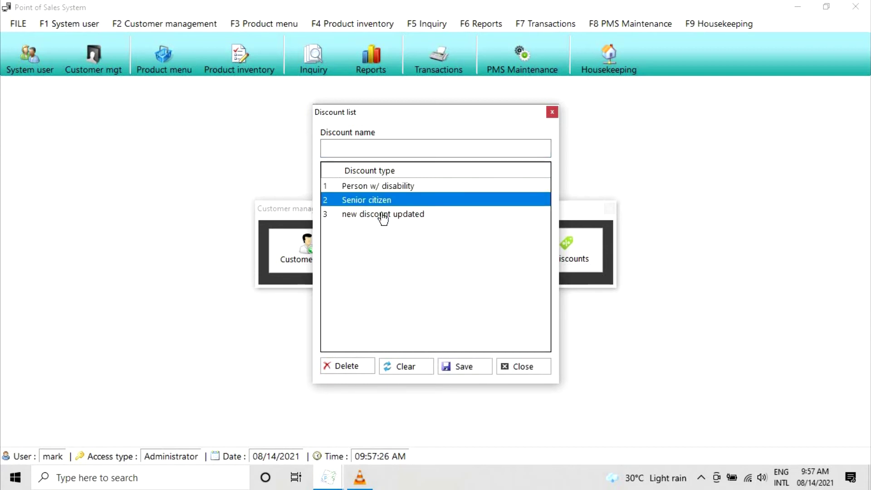
double_click(384, 216)
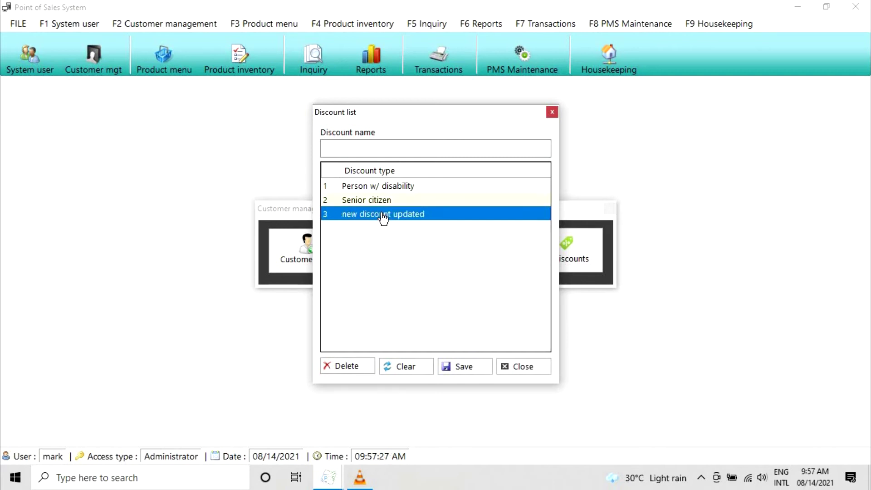
click(347, 366)
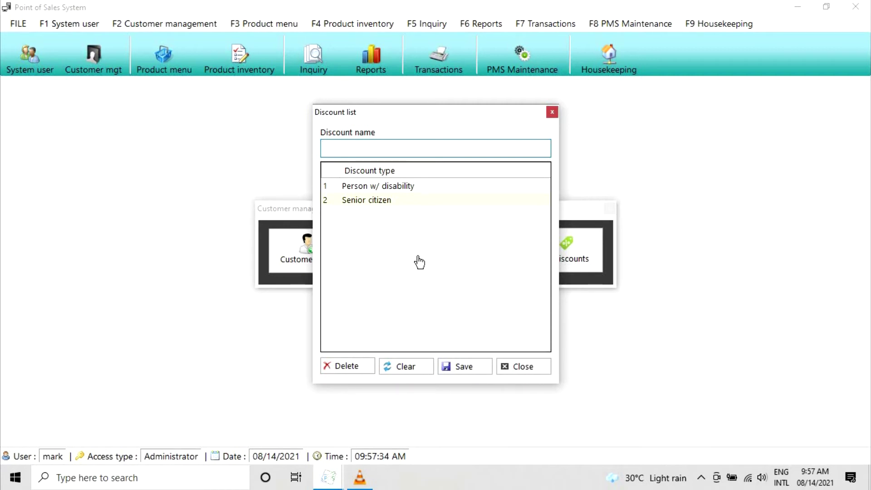
click(500, 373)
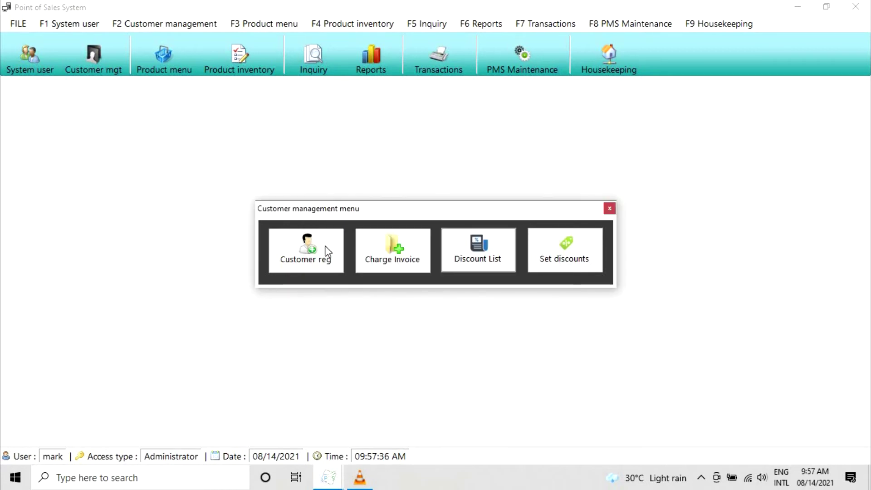
- Load an existing customer's record, check the discount types list, and close Customer registration
click(330, 255)
text(MARK)
key(Tab)
click(486, 145)
click(613, 179)
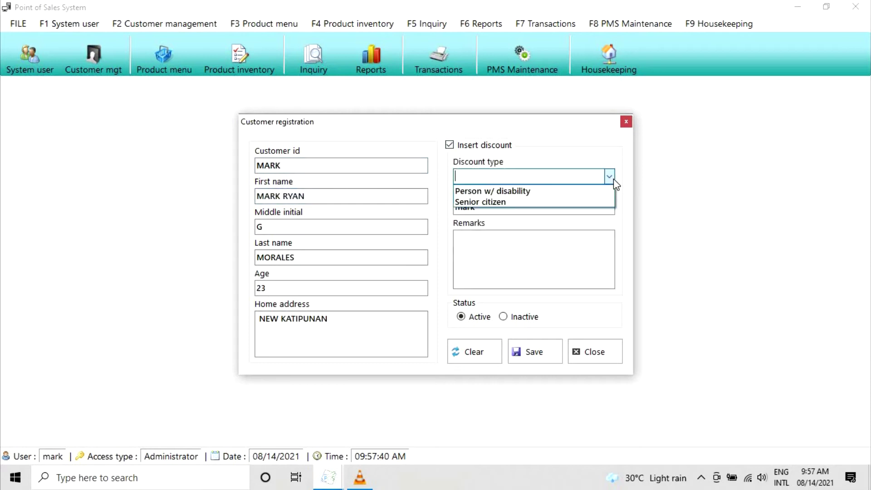
click(629, 122)
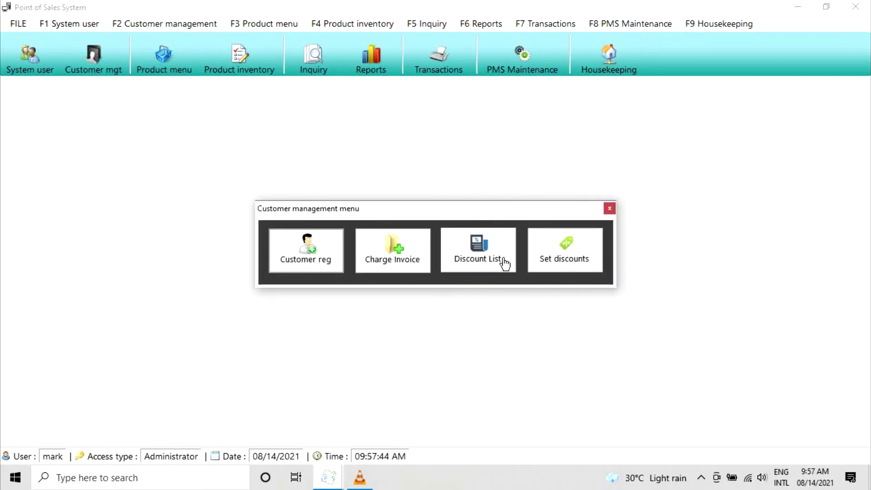
- Change the Person w/ disability discount from 20% to 30% and save it
click(574, 261)
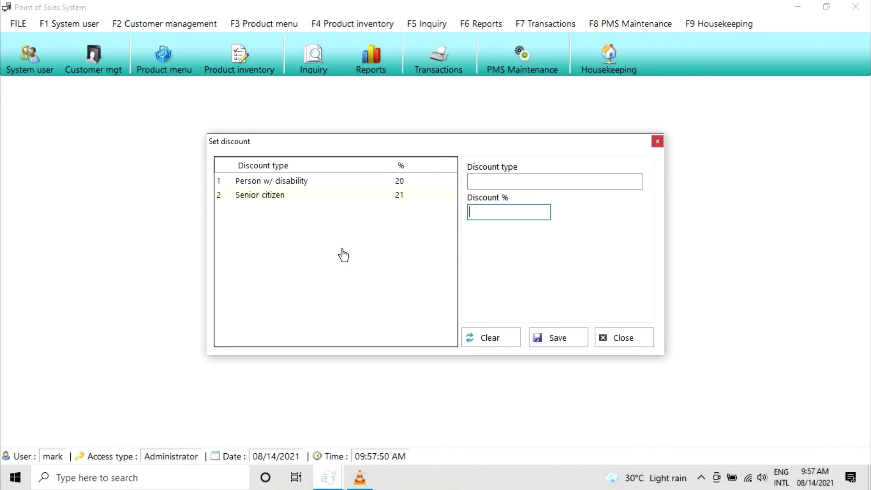
click(321, 186)
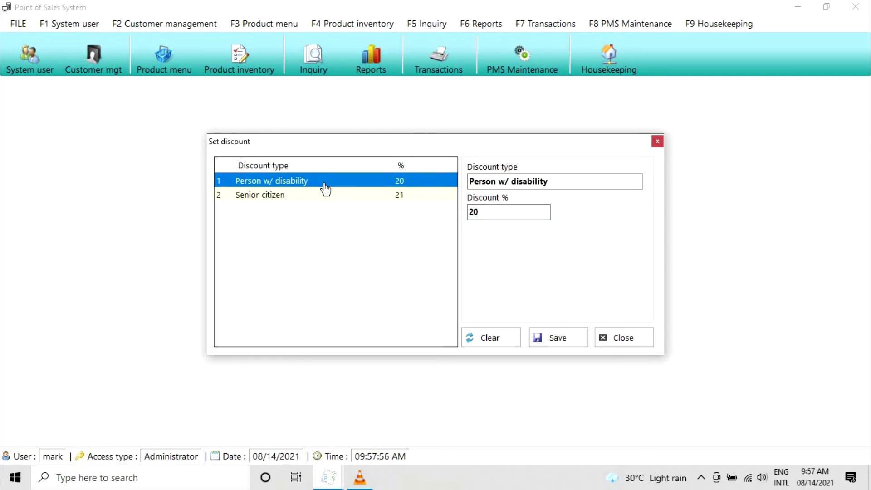
click(508, 212)
drag(327, 260, 416, 247)
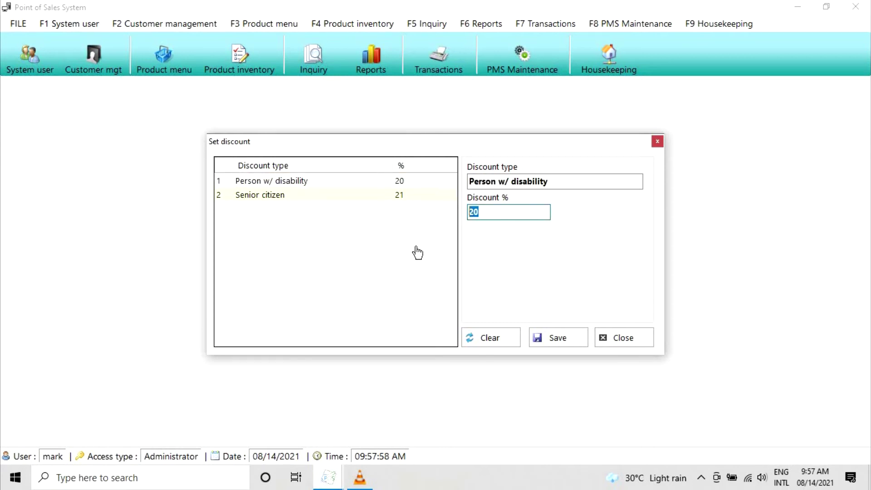
text(30)
click(525, 341)
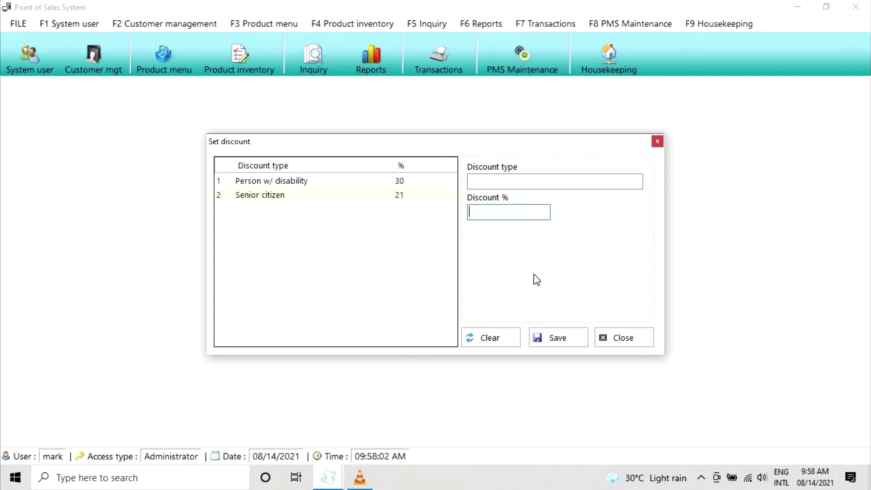
click(416, 183)
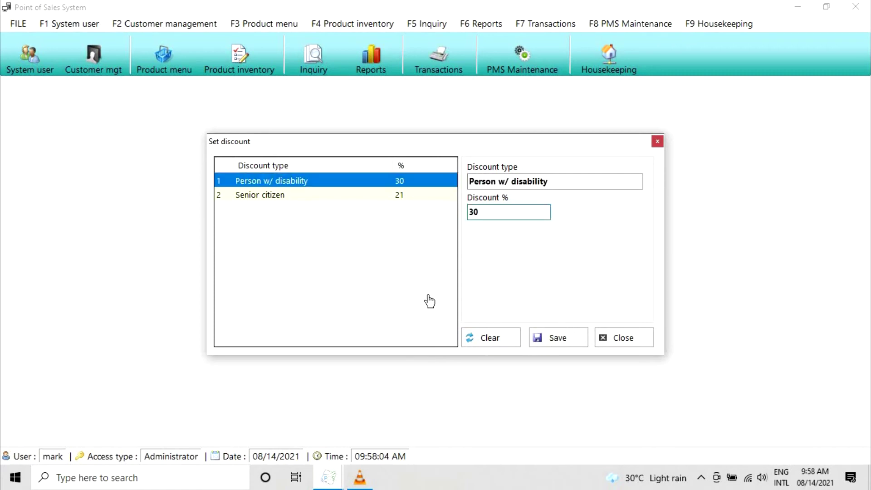
click(625, 338)
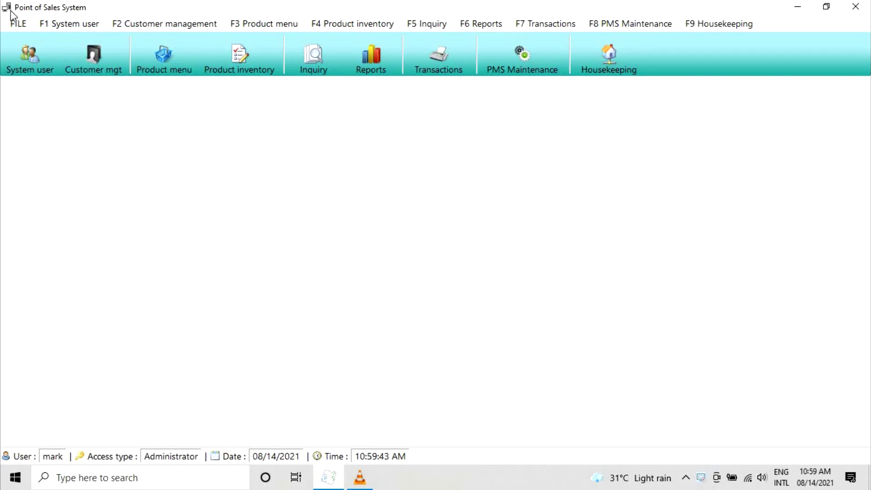
- Enter the company name, proprietor's name, TIN and business address in the Company Information form
click(19, 24)
click(47, 55)
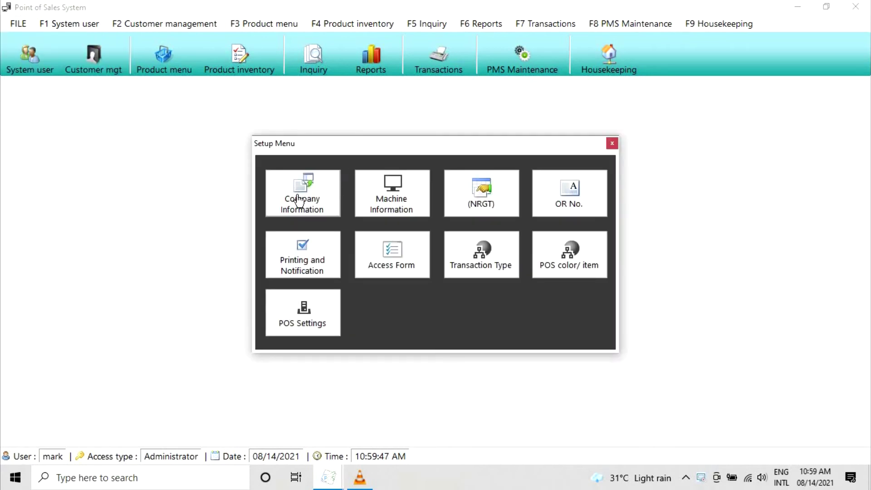
click(316, 208)
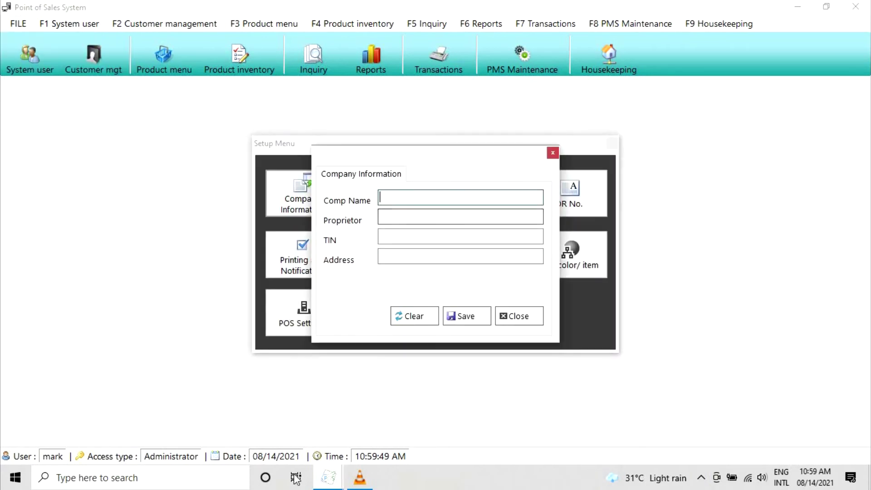
text(Mark Merchant)
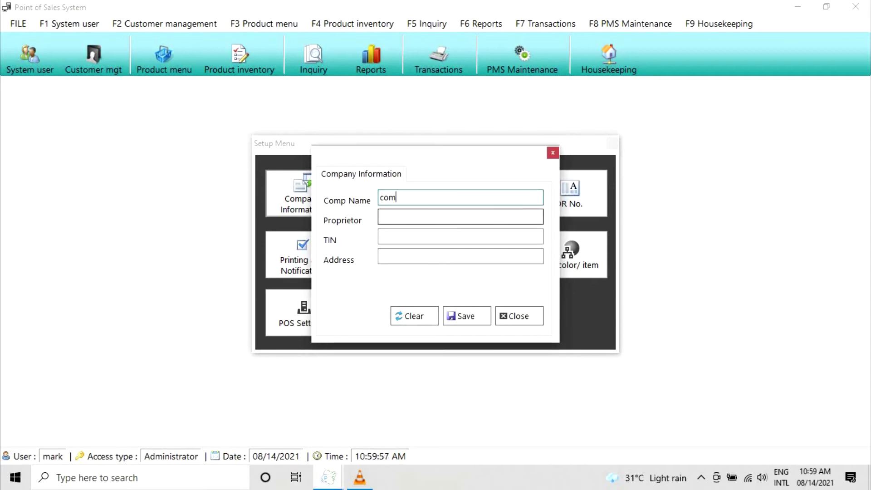
key(Tab)
key(Tab)
text(000-000-0)
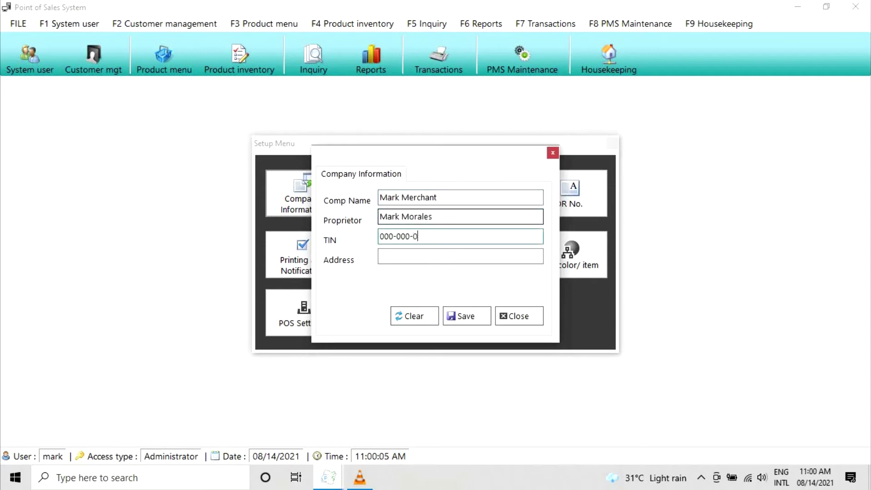
text(00(0))
key(Tab)
text(Agoho St., Poblacion,)
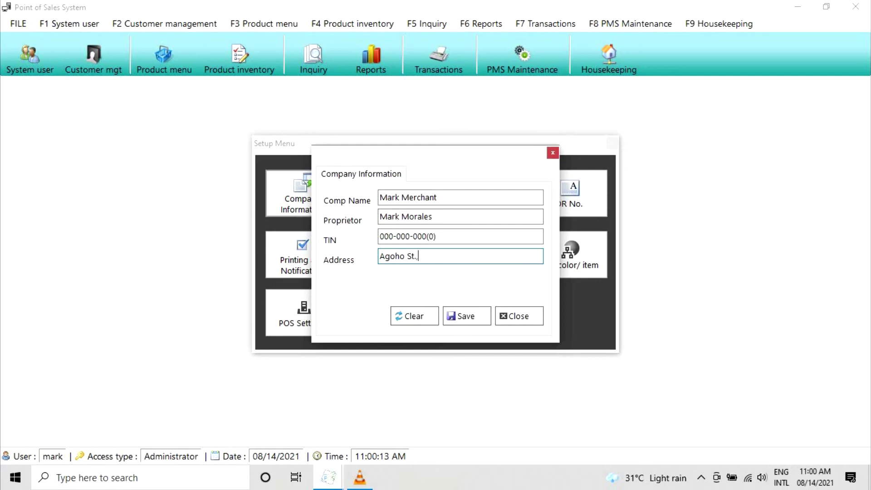
text( Maragusan, DAvao)
key(BackSpace)
key(BackSpace)
key(BackSpace)
key(BackSpace)
key(BackSpace)
text(avao De Oro)
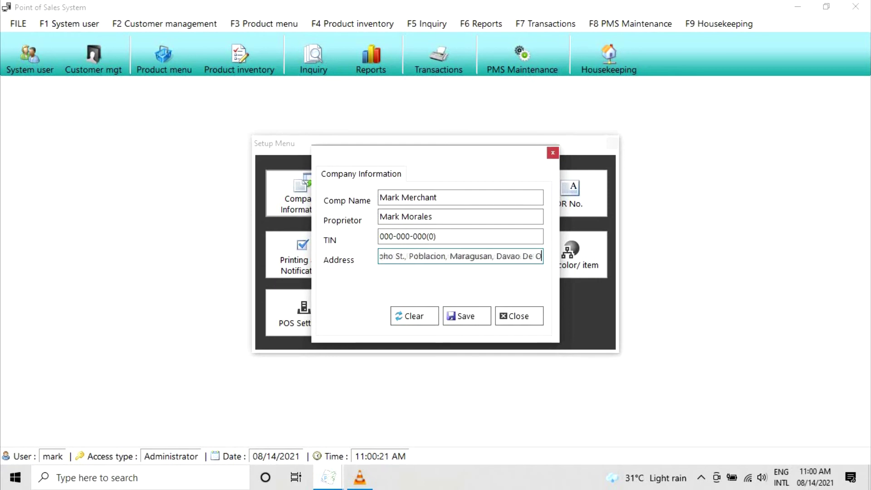
- Save the company information, confirm the update, and close the form
click(461, 317)
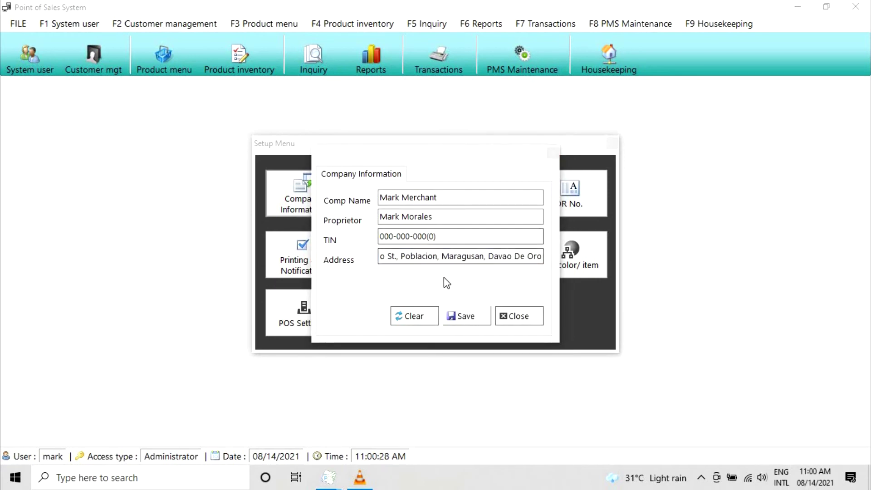
click(461, 316)
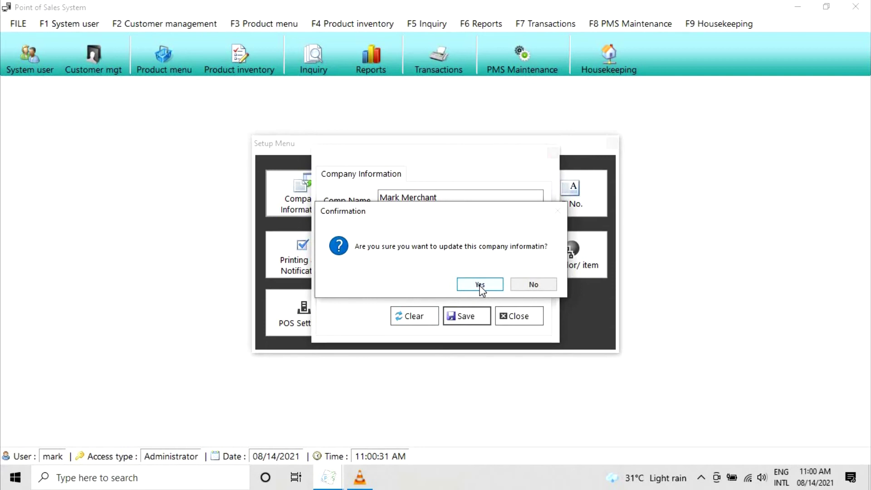
click(480, 285)
click(466, 287)
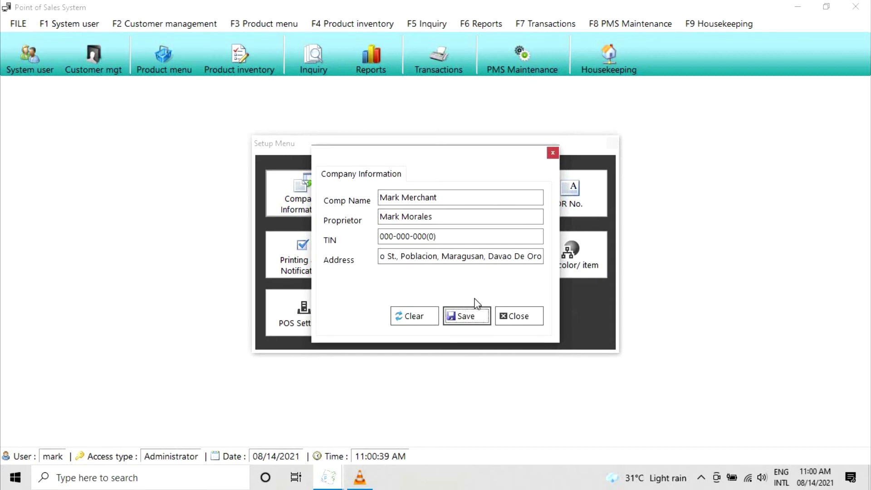
key(Tab)
key(Return)
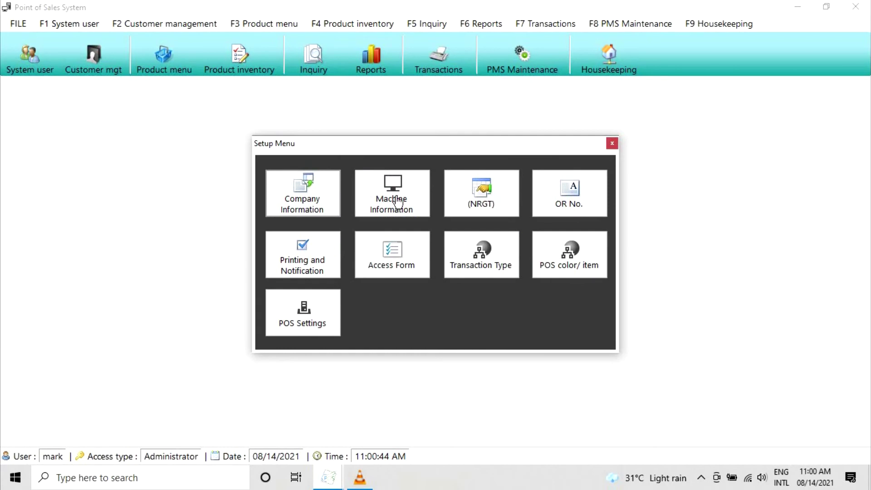
- Set machine ID, serial and machine numbers to 0000 and the POS name to POS #0
click(393, 198)
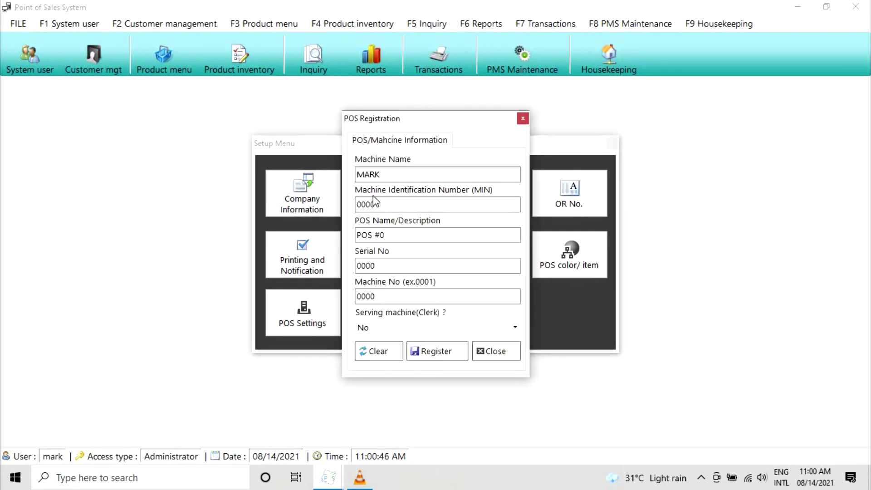
drag(382, 173, 303, 171)
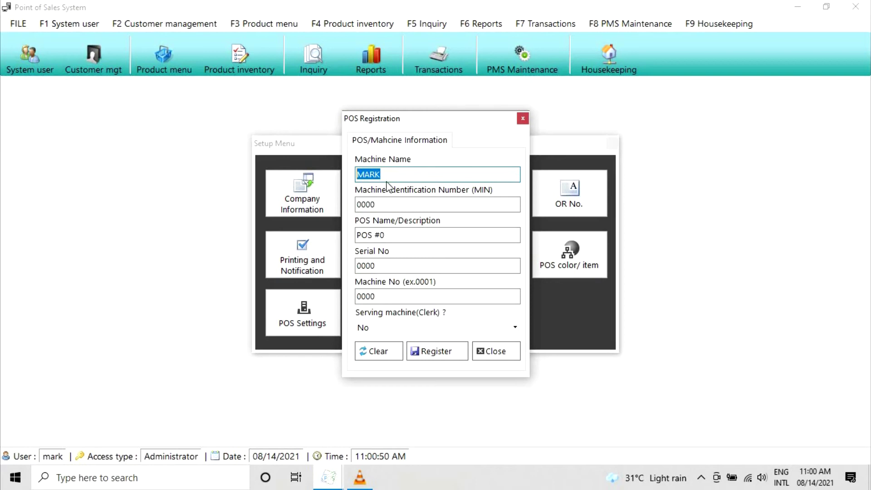
drag(402, 200, 292, 200)
text(0000)
key(Tab)
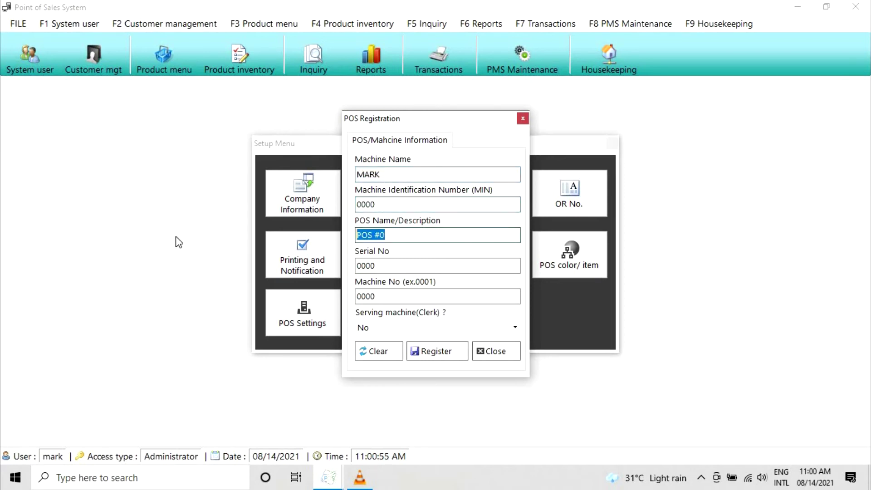
text(POS #0)
key(Tab)
text(0000)
key(Tab)
text(0000)
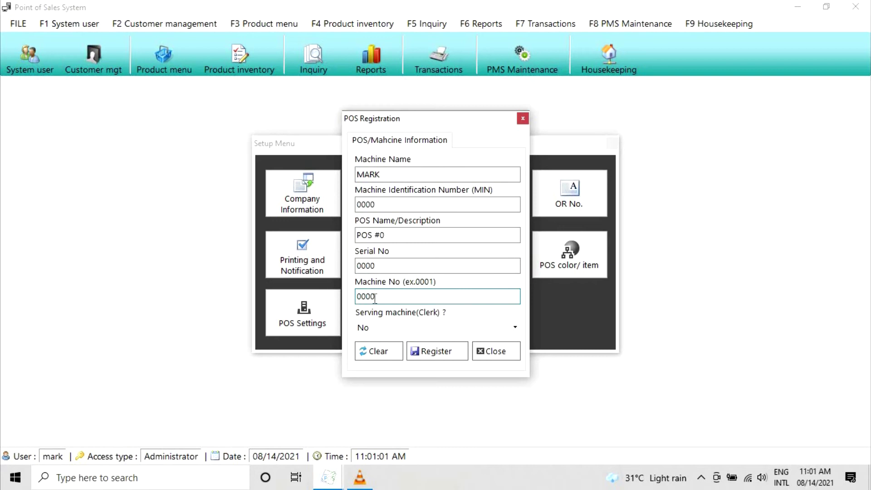
- Set the Serving machine option to No
click(426, 327)
click(406, 352)
click(406, 327)
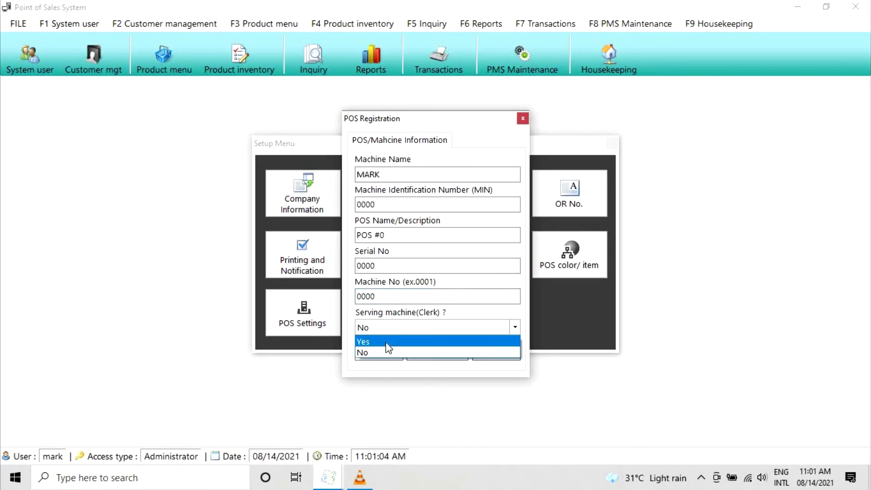
click(386, 342)
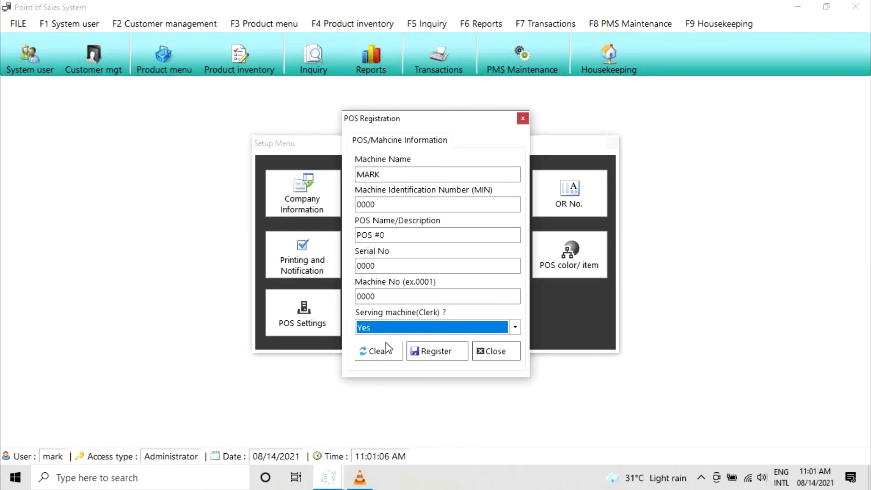
click(426, 323)
click(362, 353)
- Register the machine information, confirm the update, and close the form
click(438, 354)
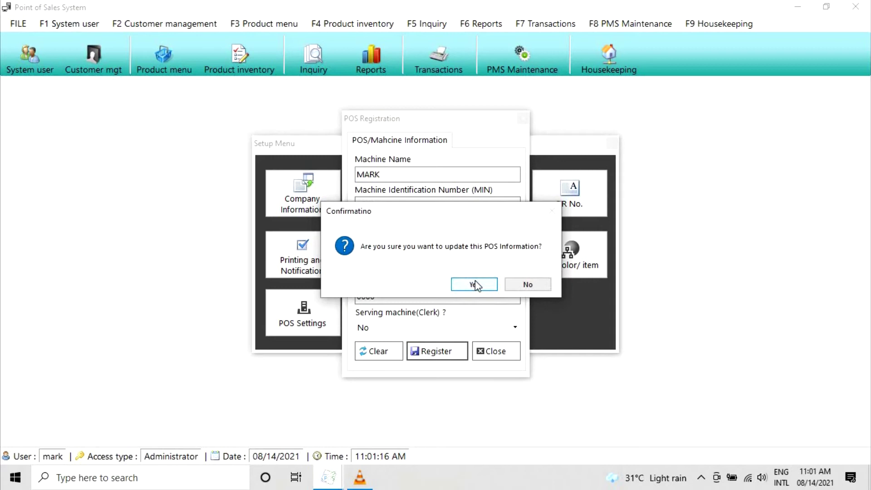
click(475, 285)
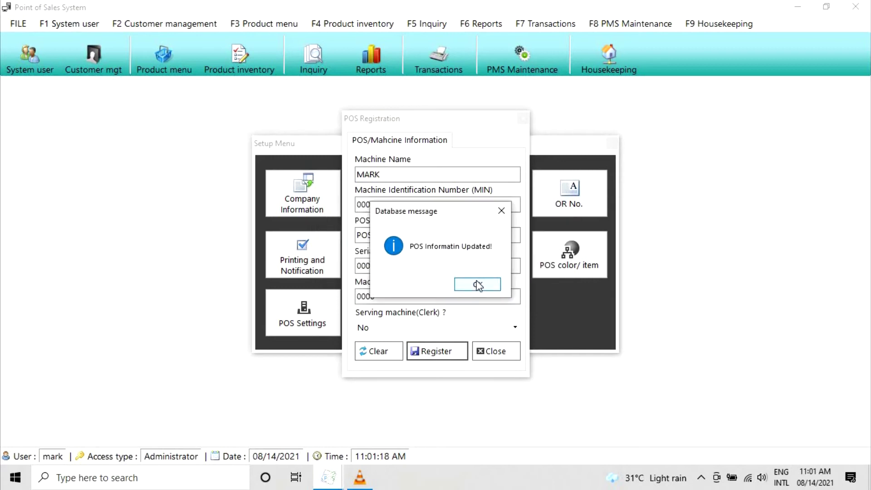
click(478, 285)
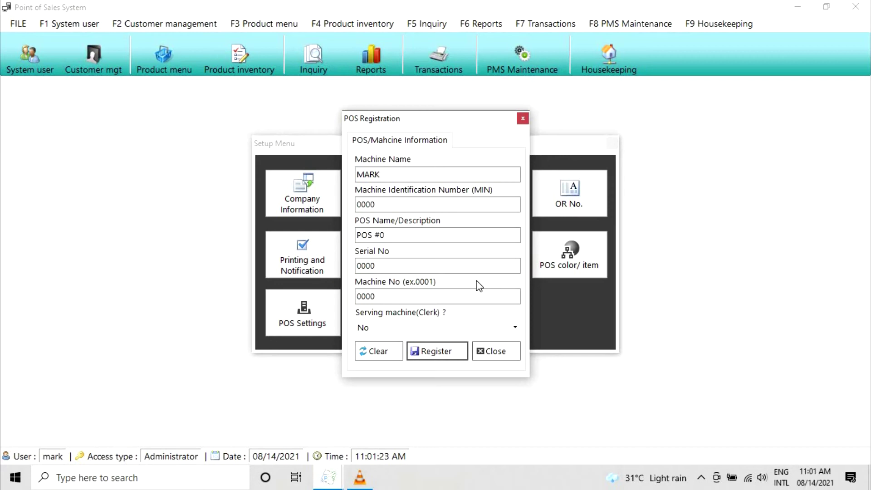
click(496, 351)
- In the NRGT settings, enter 0 as the previous NRGT and 0.00 as the NRGT
click(486, 198)
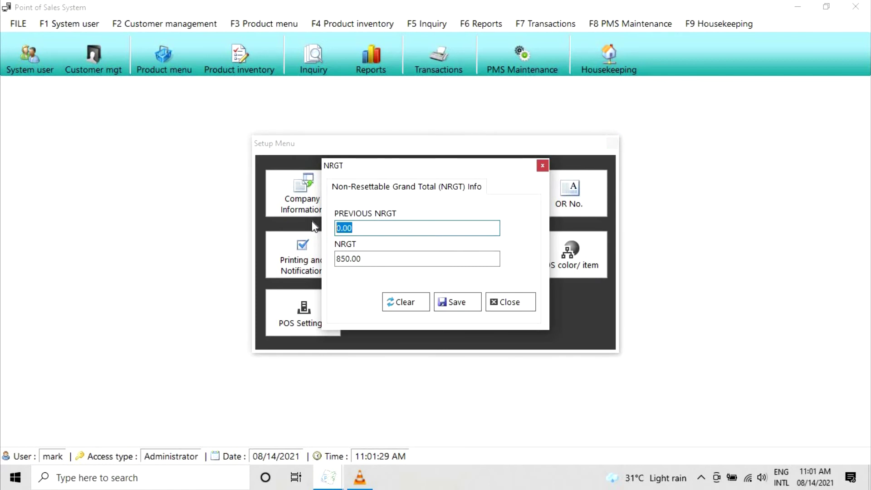
text(0)
click(366, 261)
text(0)
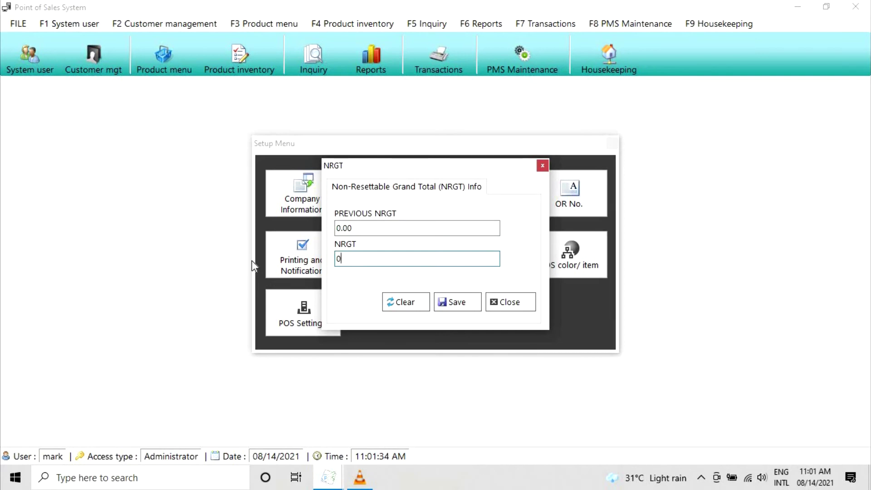
text(.00)
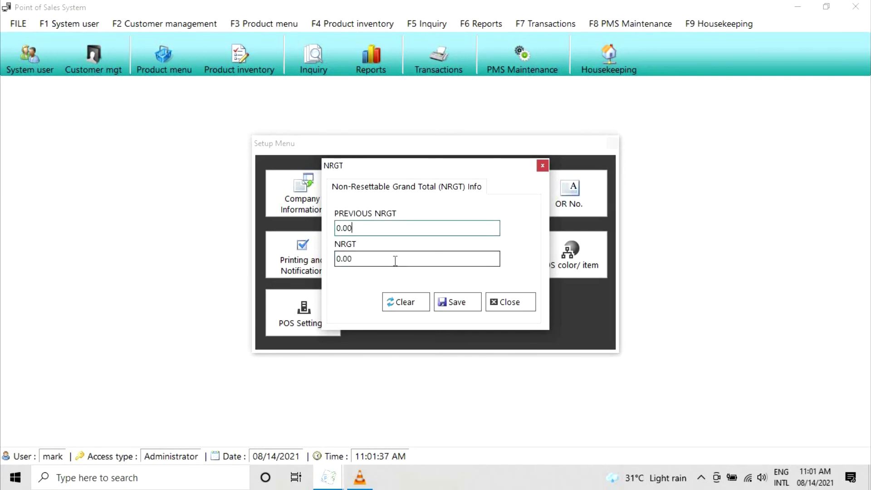
- Save the NRGT values and close the NRGT settings
click(462, 302)
click(464, 285)
click(514, 303)
click(570, 209)
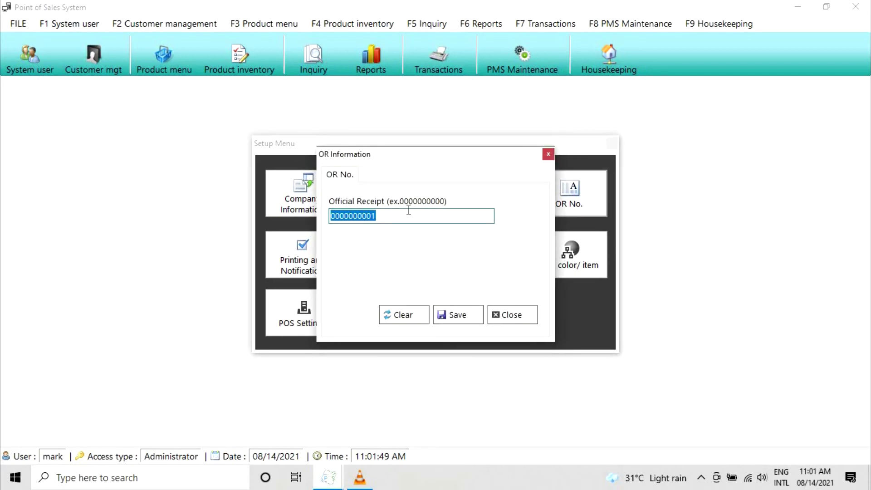
text(000000000)
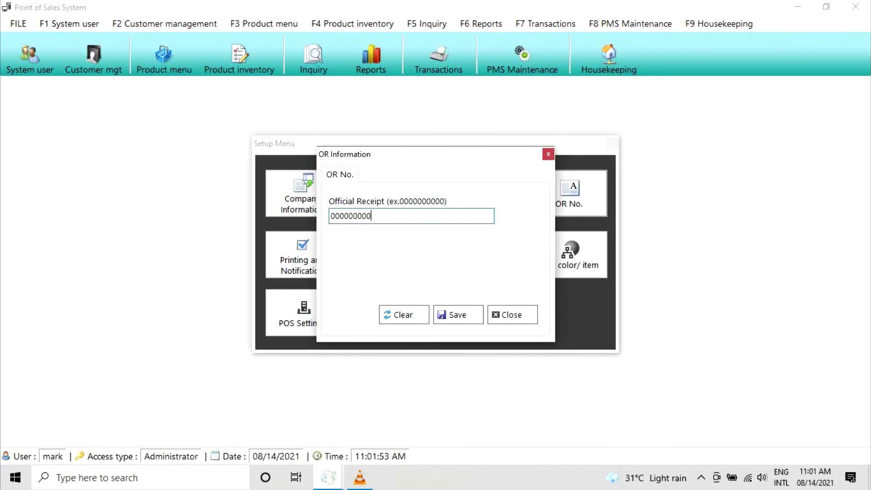
text(1)
click(460, 317)
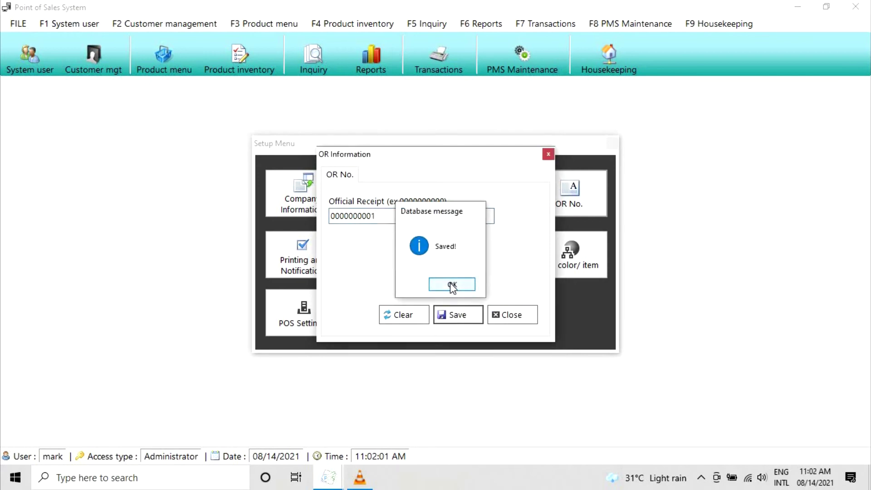
click(452, 285)
click(508, 315)
click(299, 264)
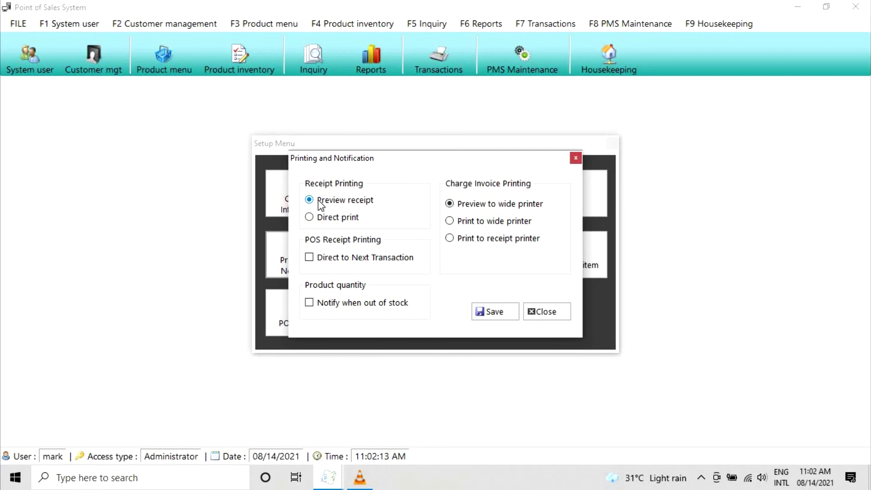
- Set receipt printing to direct print and send charge invoices to the receipt printer
click(330, 219)
click(463, 220)
click(467, 205)
click(476, 222)
click(478, 245)
- Toggle Direct to Next Transaction on and off, then return receipt printing to preview
click(313, 259)
click(313, 260)
click(310, 303)
- Save printing settings with charge invoices on wide-printer preview, then pick the Cashier role
click(310, 198)
click(491, 313)
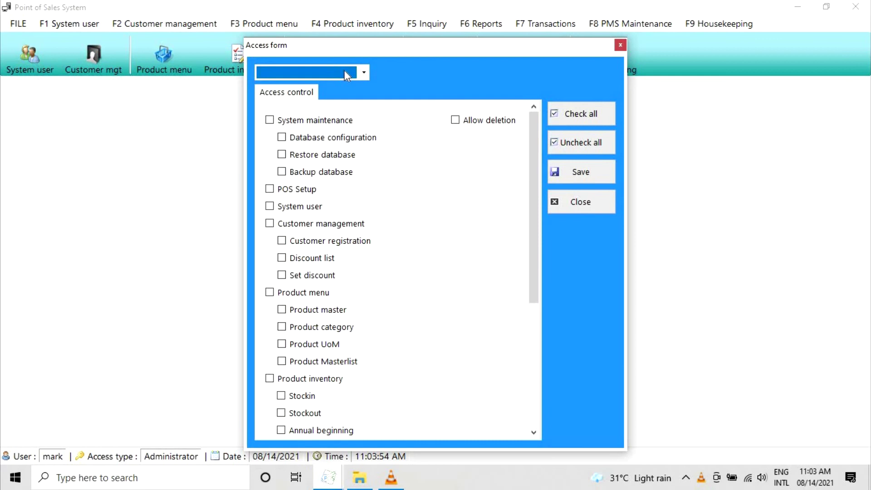
click(347, 73)
click(306, 87)
- Tick each Cashier permission, from System maintenance through Housekeeping
drag(535, 163, 500, 110)
click(270, 120)
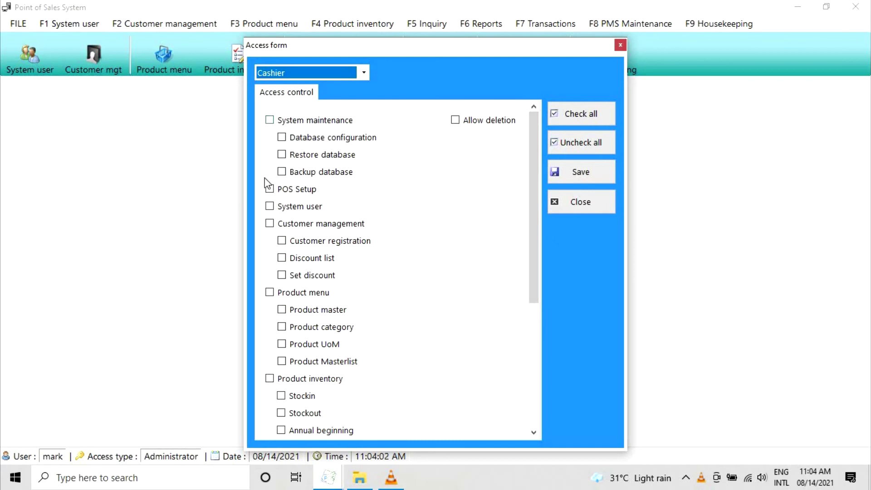
click(268, 190)
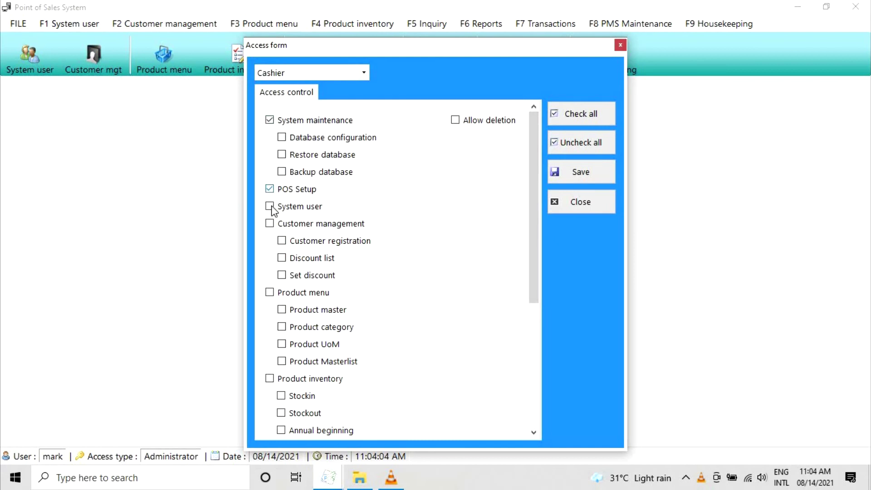
click(268, 207)
click(270, 224)
scroll(260, 241, down, 1)
click(270, 237)
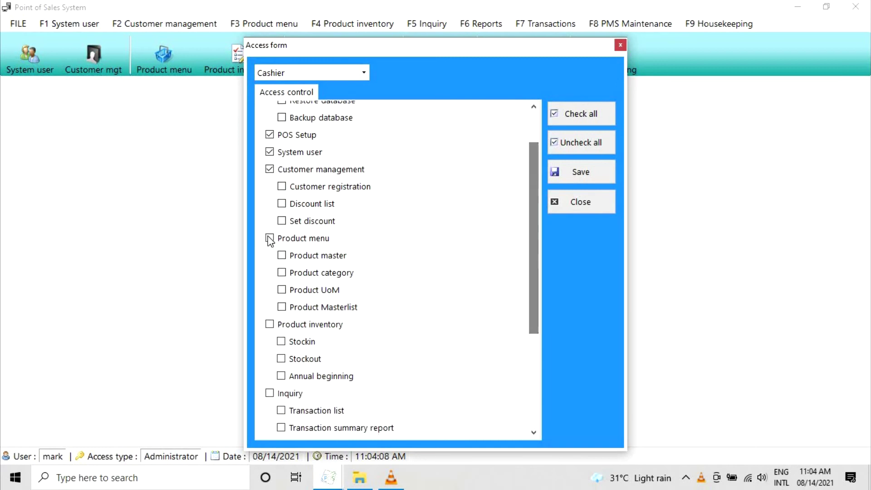
click(270, 324)
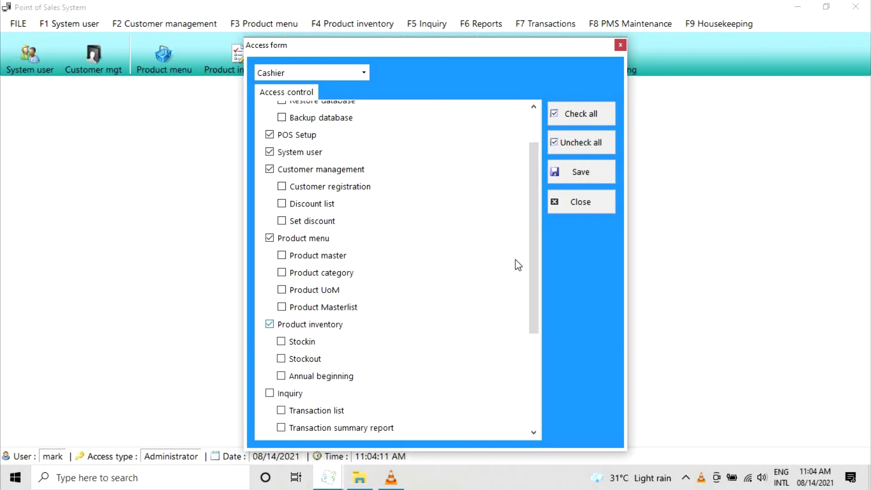
scroll(282, 266, down, 3)
click(270, 240)
click(270, 362)
drag(533, 374, 533, 380)
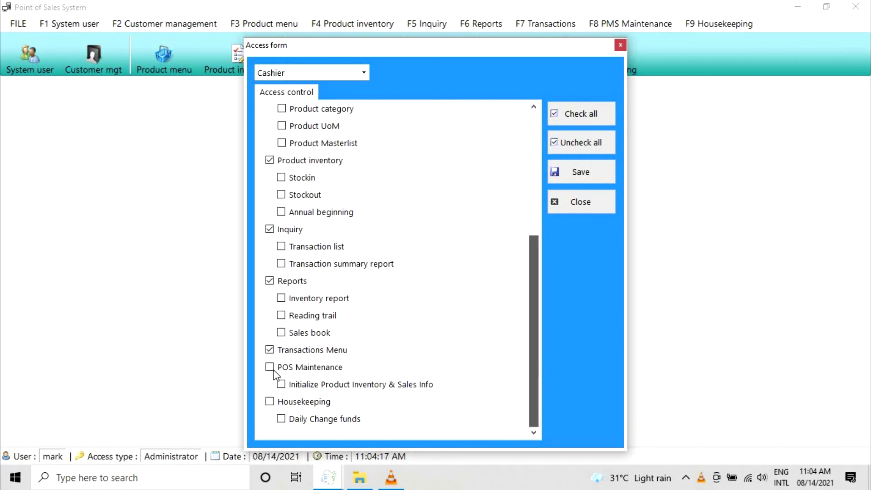
click(269, 367)
click(270, 402)
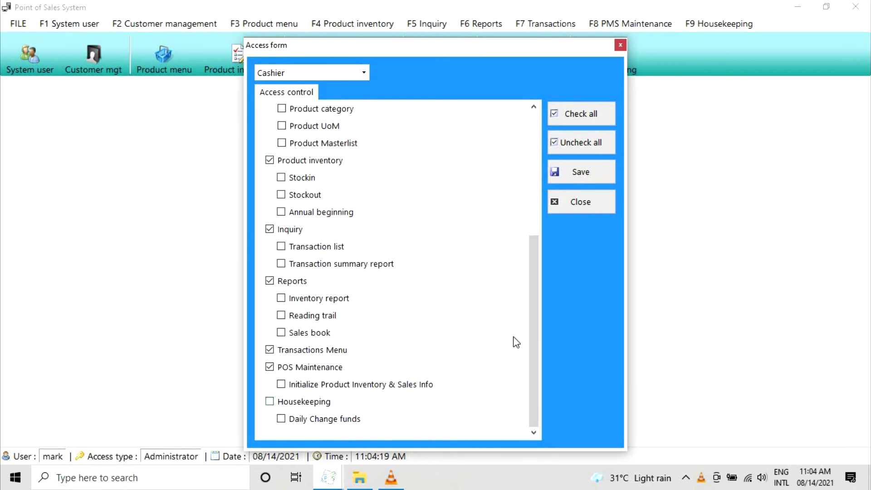
drag(535, 316, 484, 142)
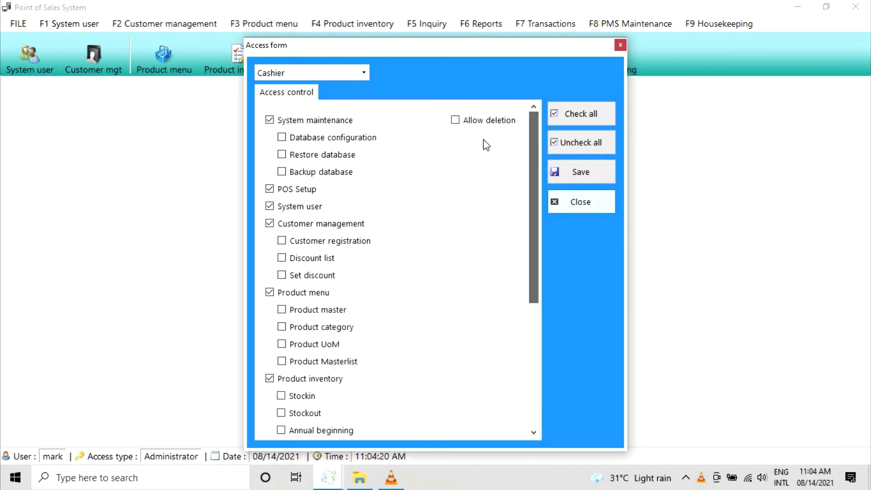
- Check all, then uncheck all Cashier permissions and save the role
click(580, 113)
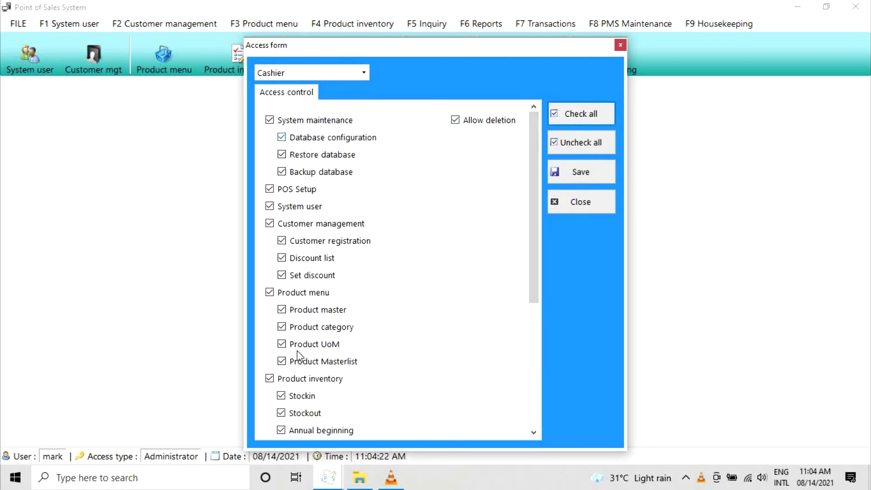
click(583, 143)
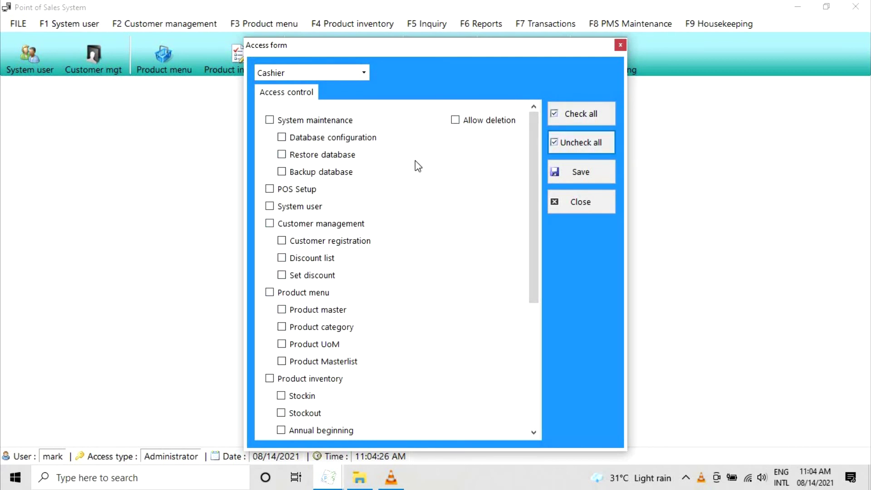
click(578, 178)
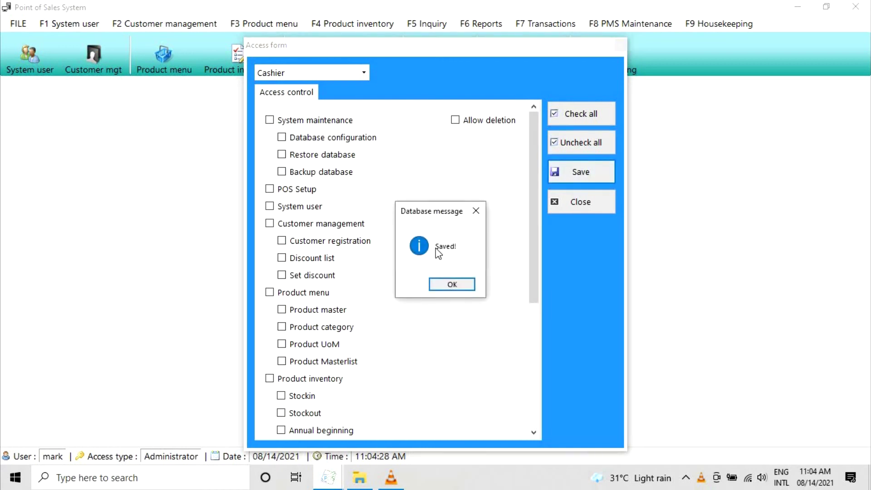
click(450, 283)
- Review the Encoder and Administrator permissions, then close the access form
click(358, 78)
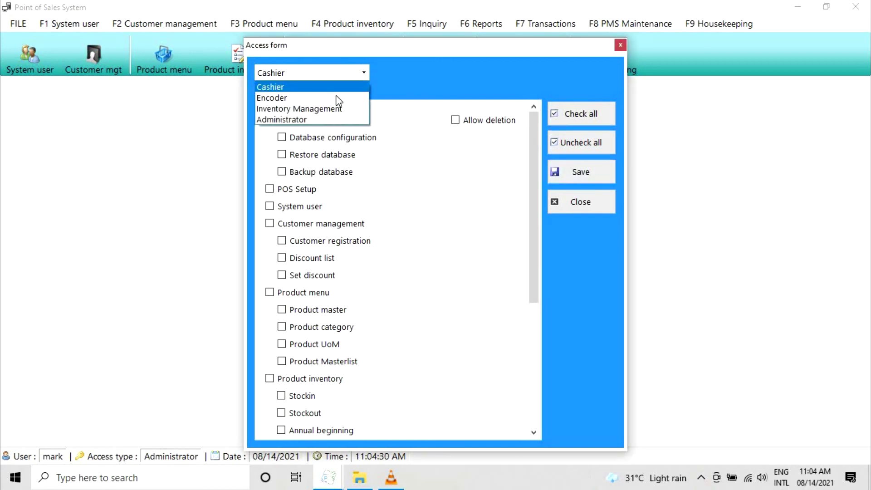
click(350, 98)
click(361, 74)
click(328, 119)
click(562, 204)
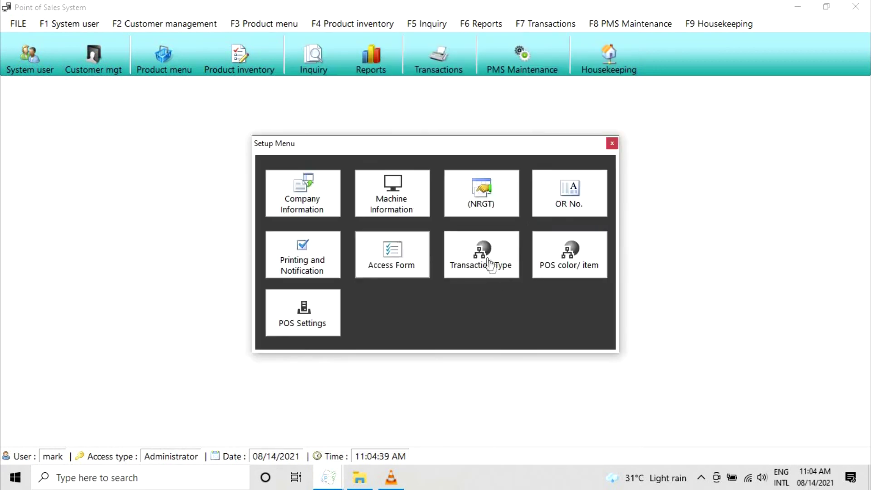
click(487, 264)
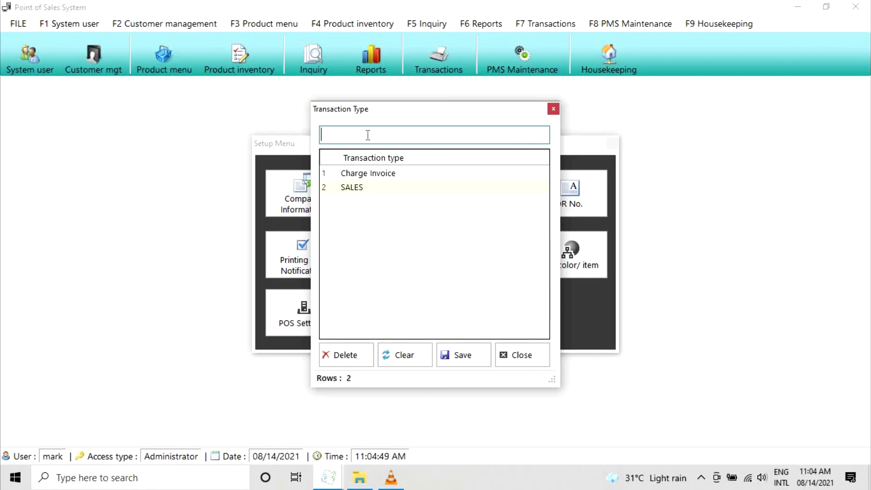
text(sample)
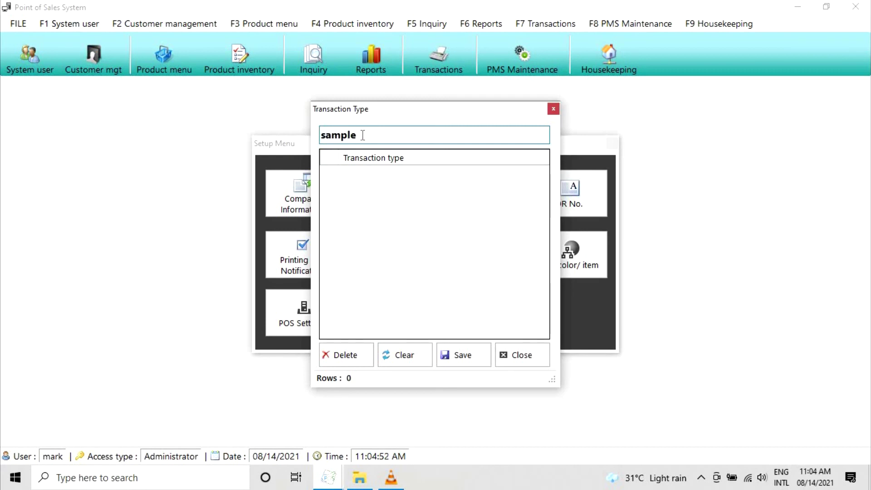
click(484, 357)
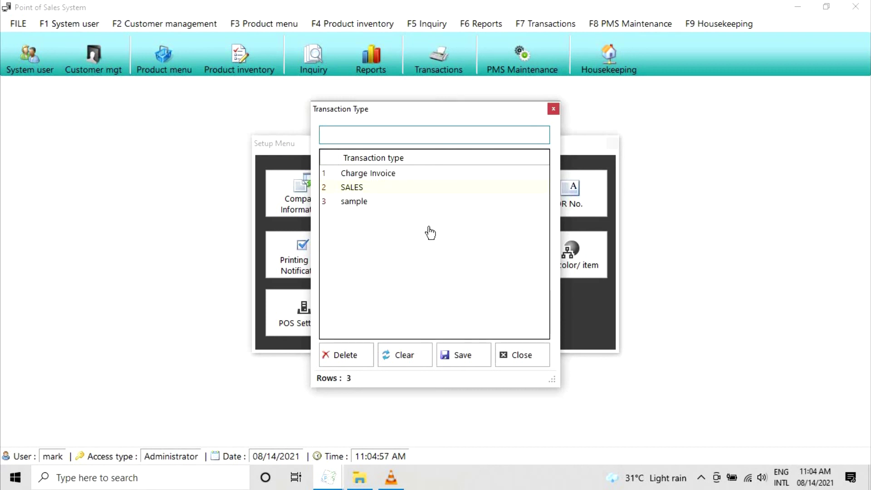
double_click(361, 205)
click(345, 355)
click(474, 285)
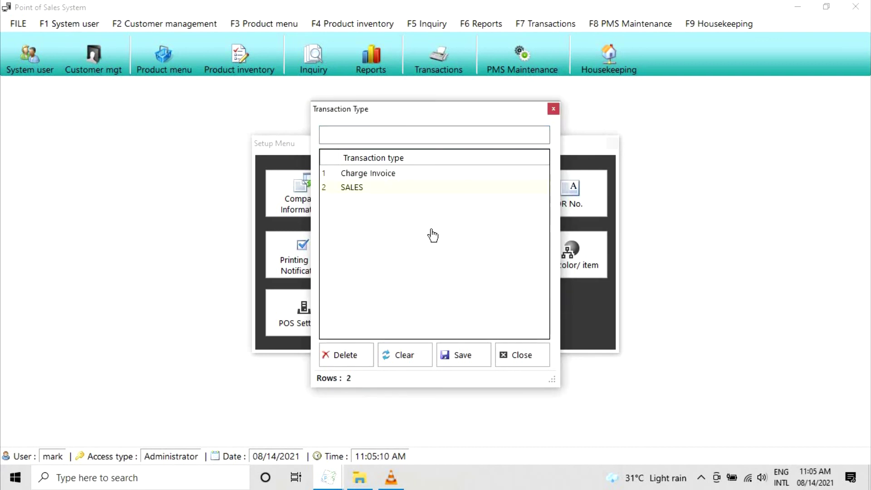
click(540, 356)
click(583, 265)
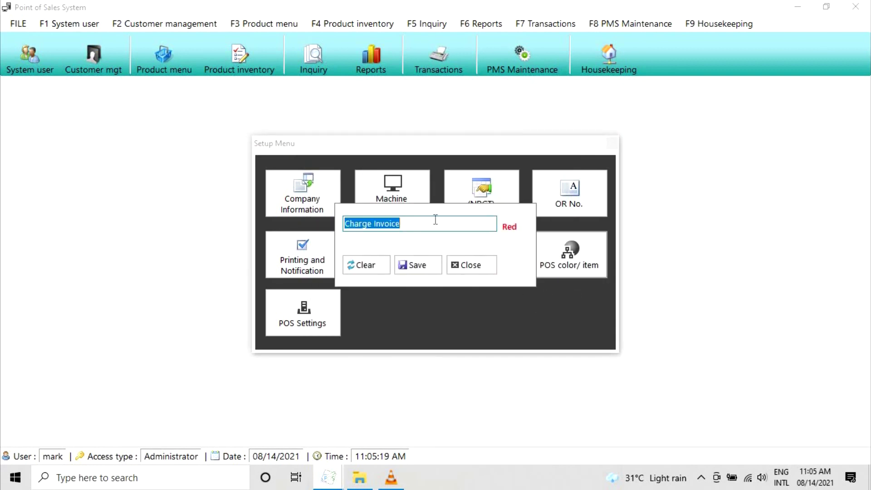
click(436, 220)
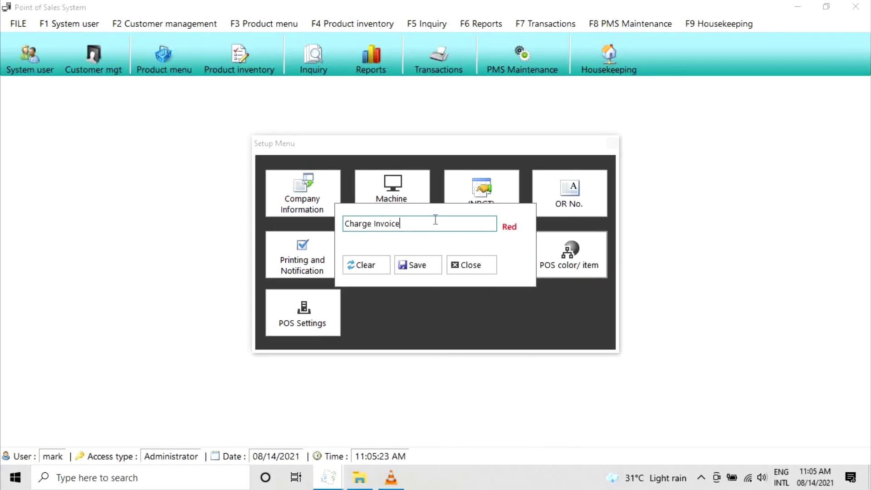
click(471, 265)
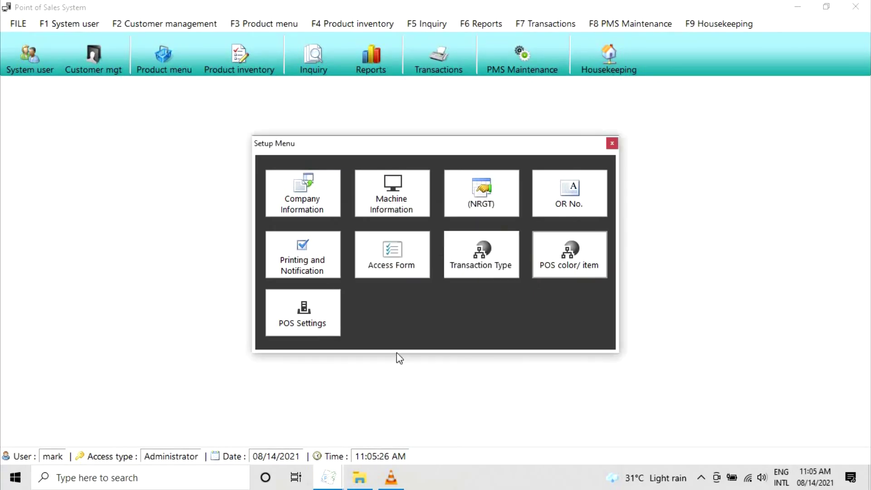
- Turn off Allow duplicate items in POS Setup, save, and close POS Setup and the Setup Menu
click(295, 325)
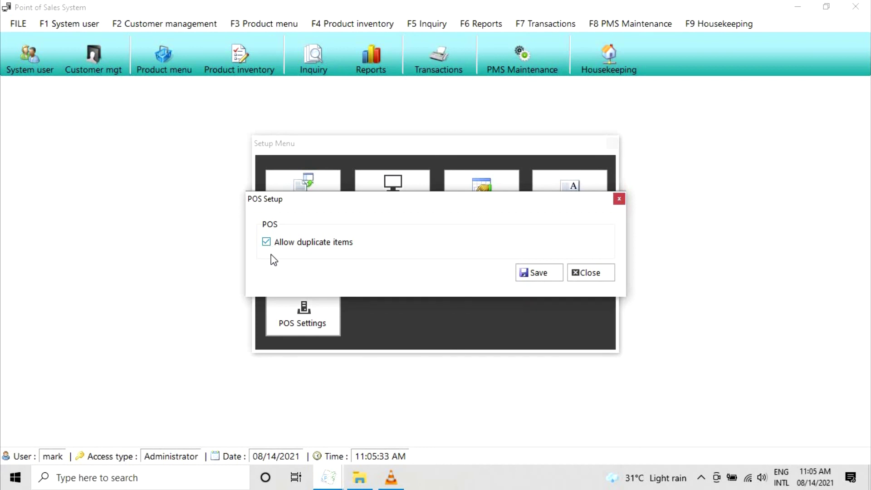
click(267, 243)
click(541, 273)
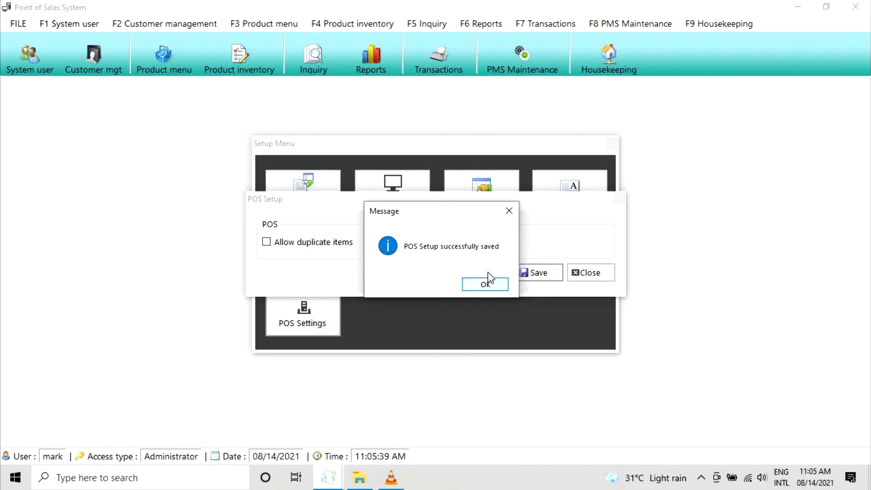
click(483, 284)
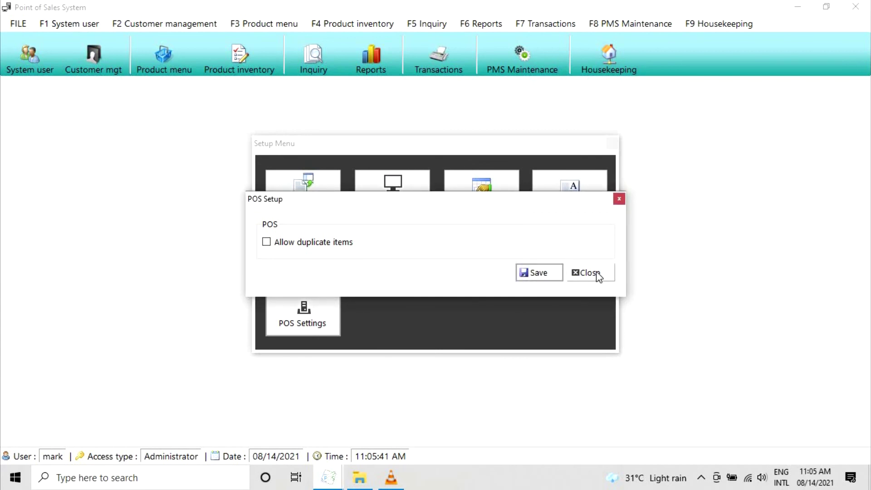
click(599, 275)
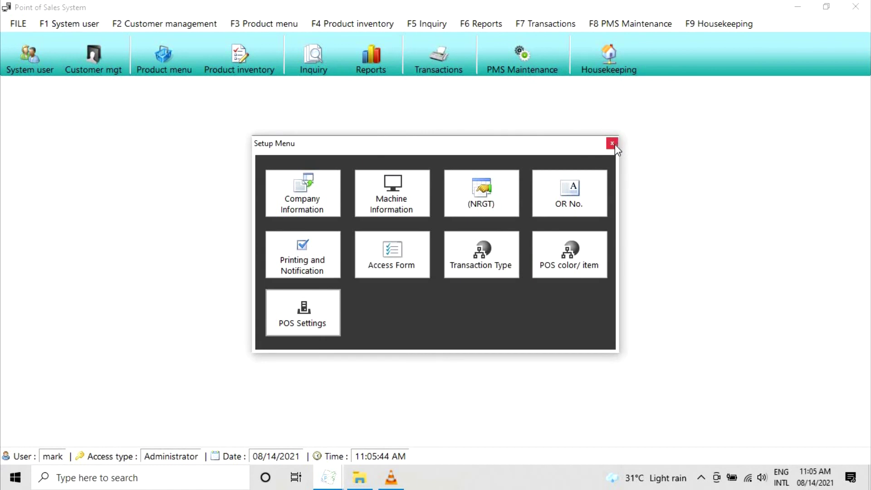
click(612, 144)
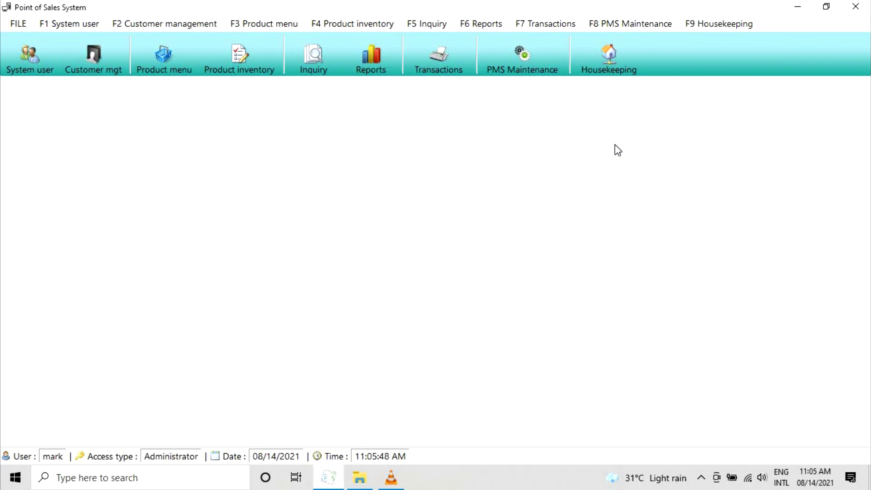